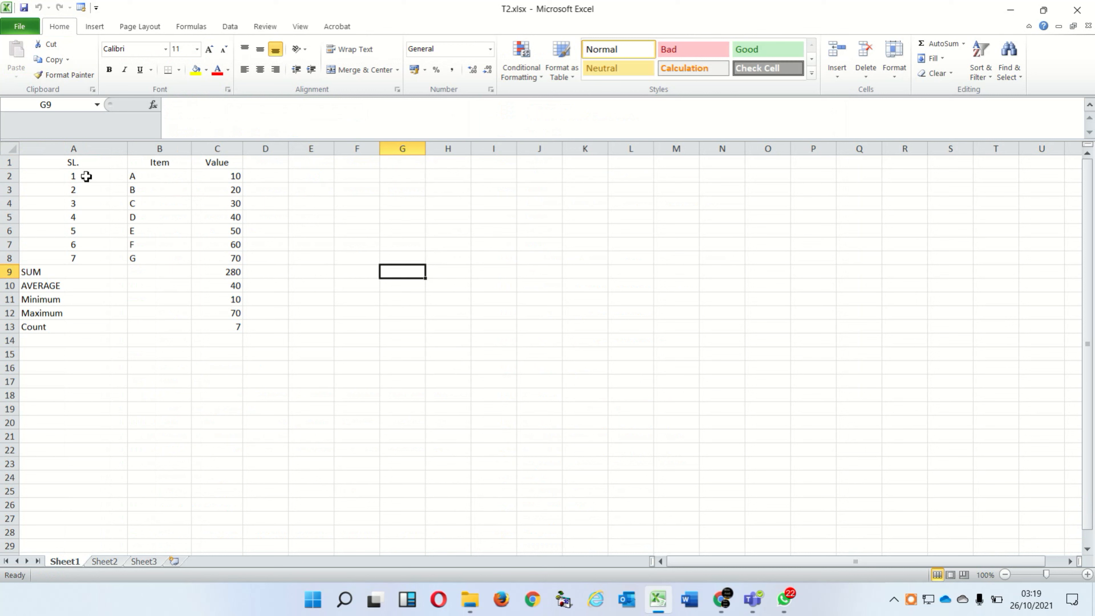
left_click_drag(86, 175, 88, 254)
left_click_drag(147, 180, 144, 258)
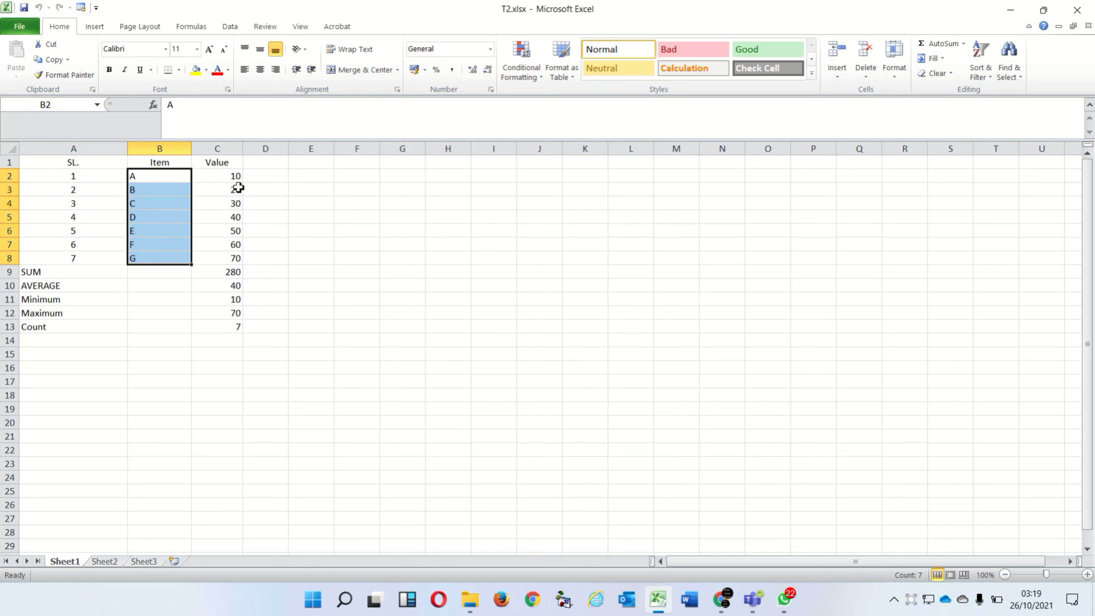
left_click_drag(235, 177, 236, 254)
left_click(292, 233)
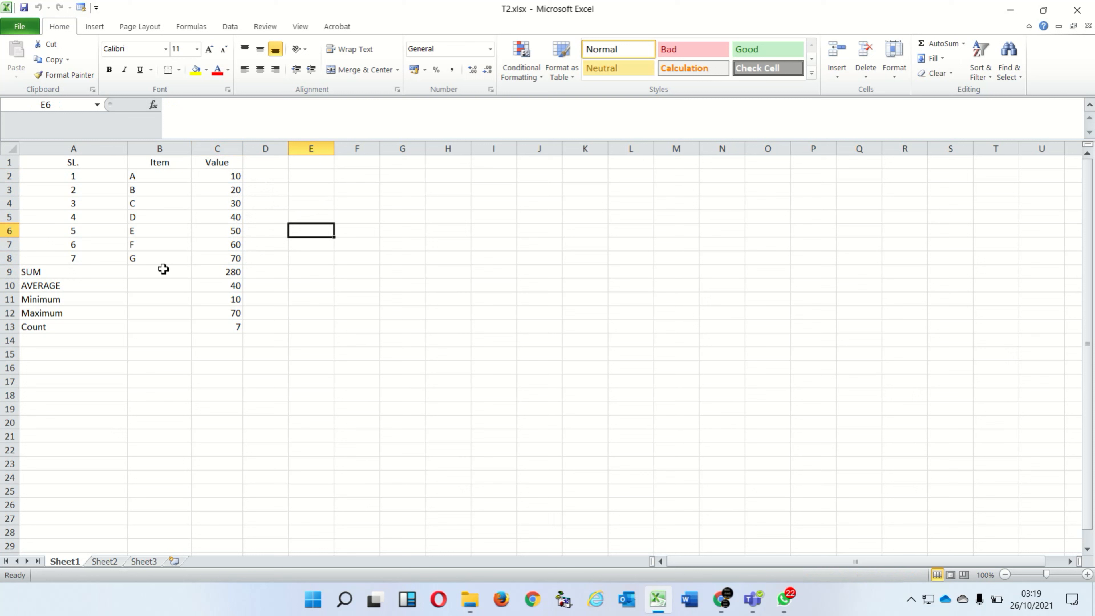
Clear the existing results in cells C9:C13, beside the SUM to Count labels
left_click_drag(235, 178, 237, 321)
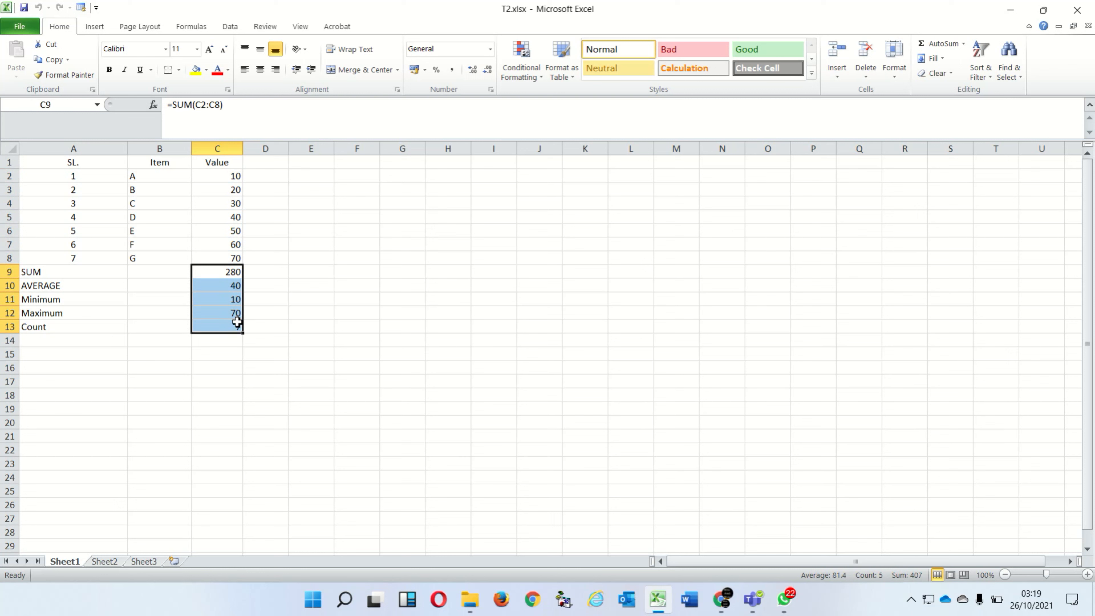
key("Delete")
left_click(345, 310)
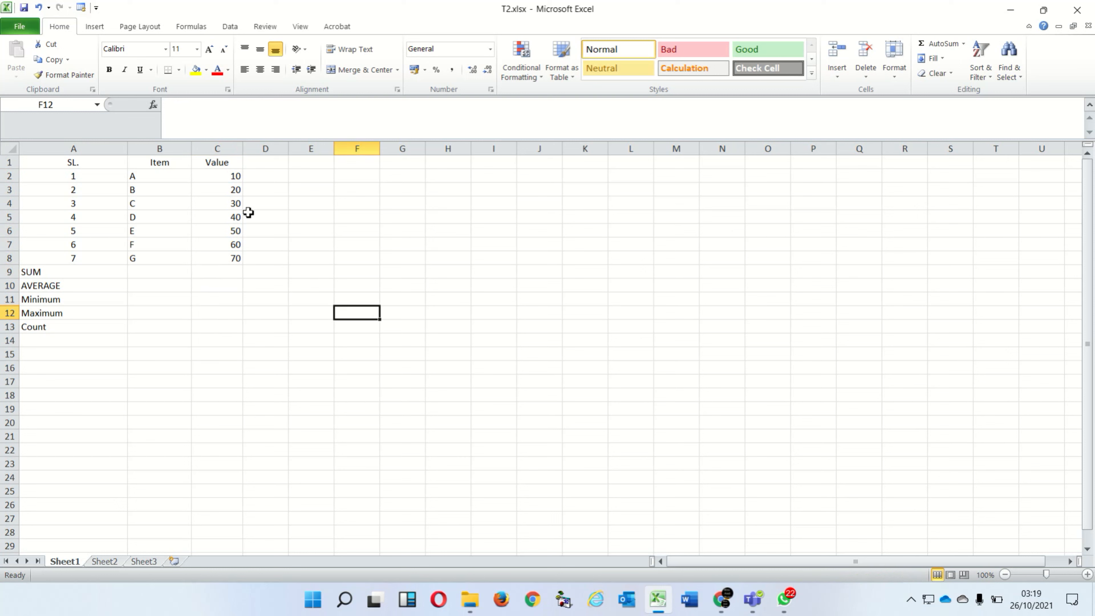
left_click_drag(238, 178, 239, 261)
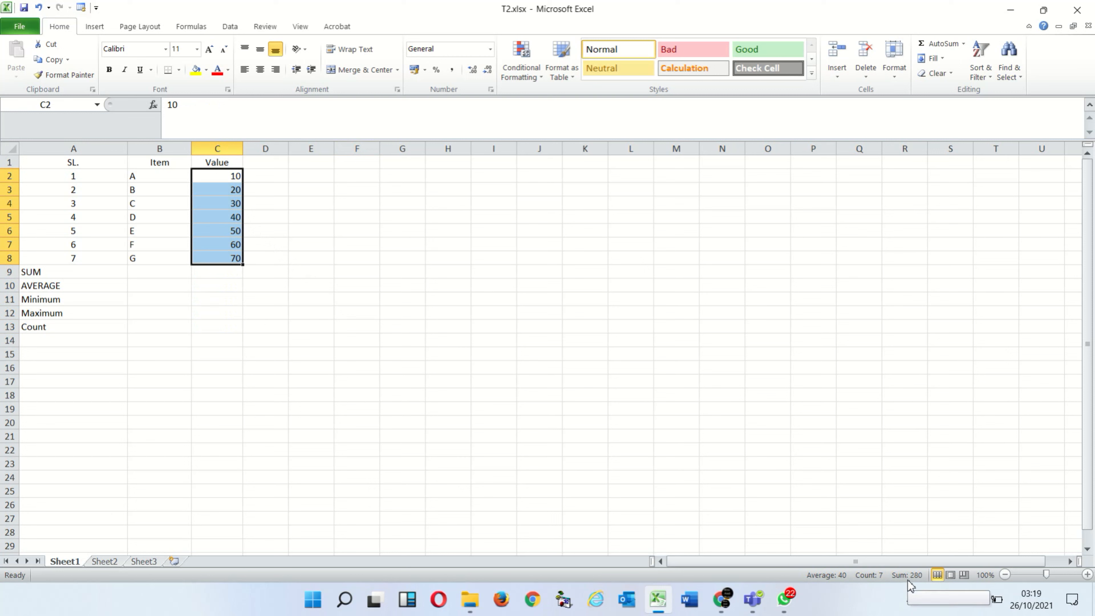
left_click(281, 286)
left_click_drag(84, 278, 841, 271)
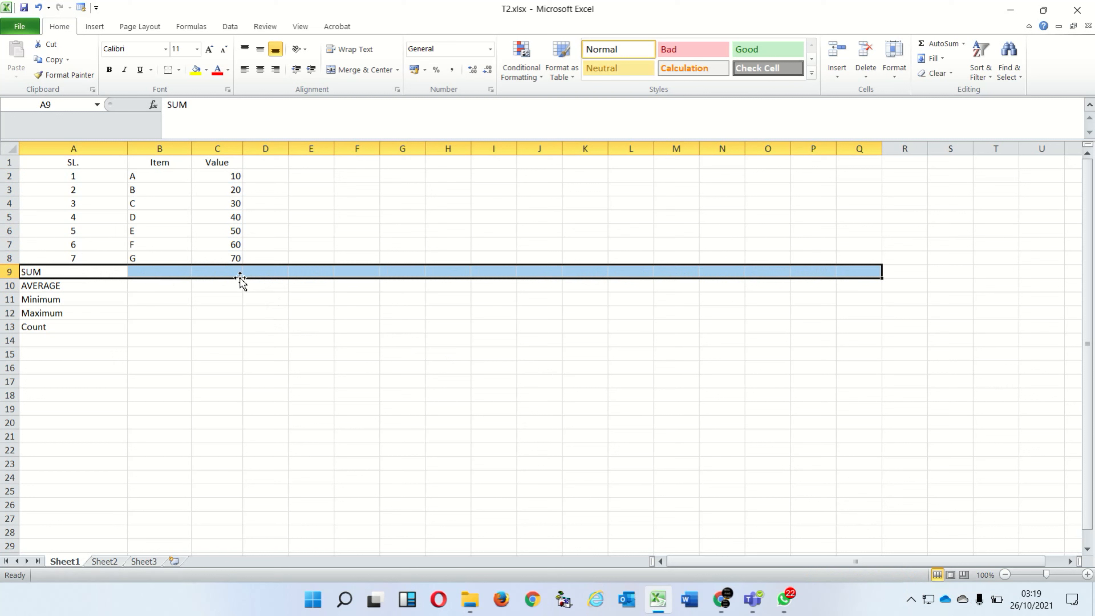
left_click(222, 232)
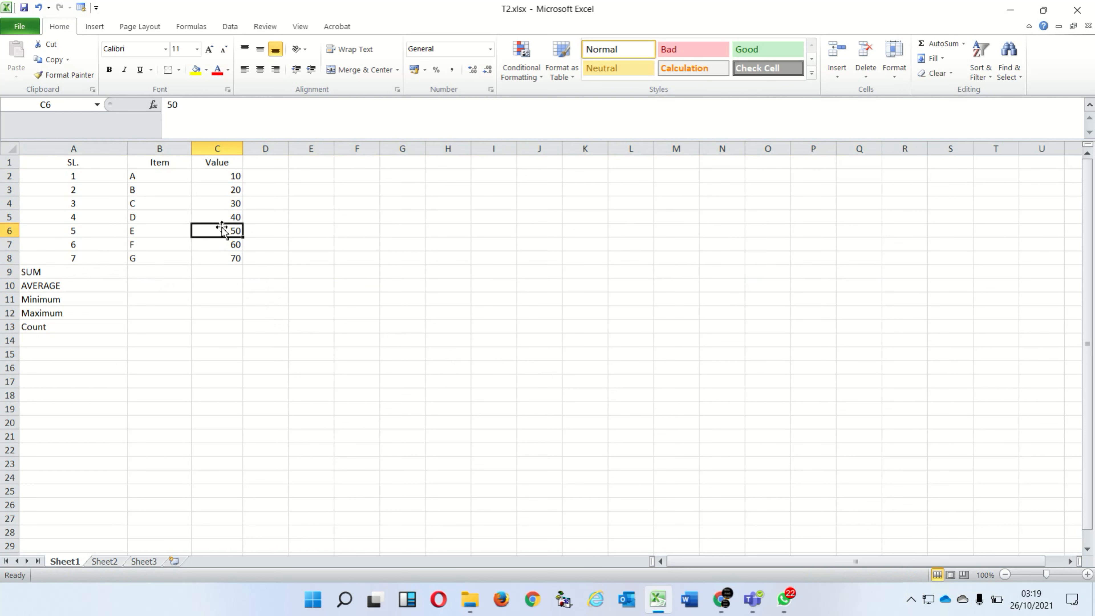
Enter the formula =SUM(C2:C8) in cell C9 to total the item values
left_click(225, 270)
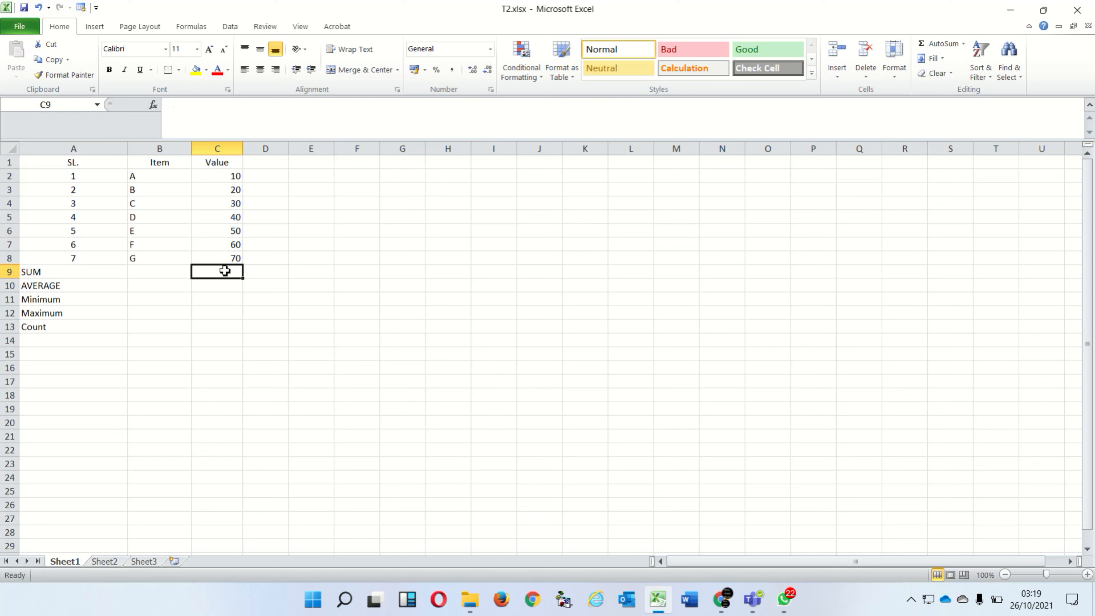
type("=")
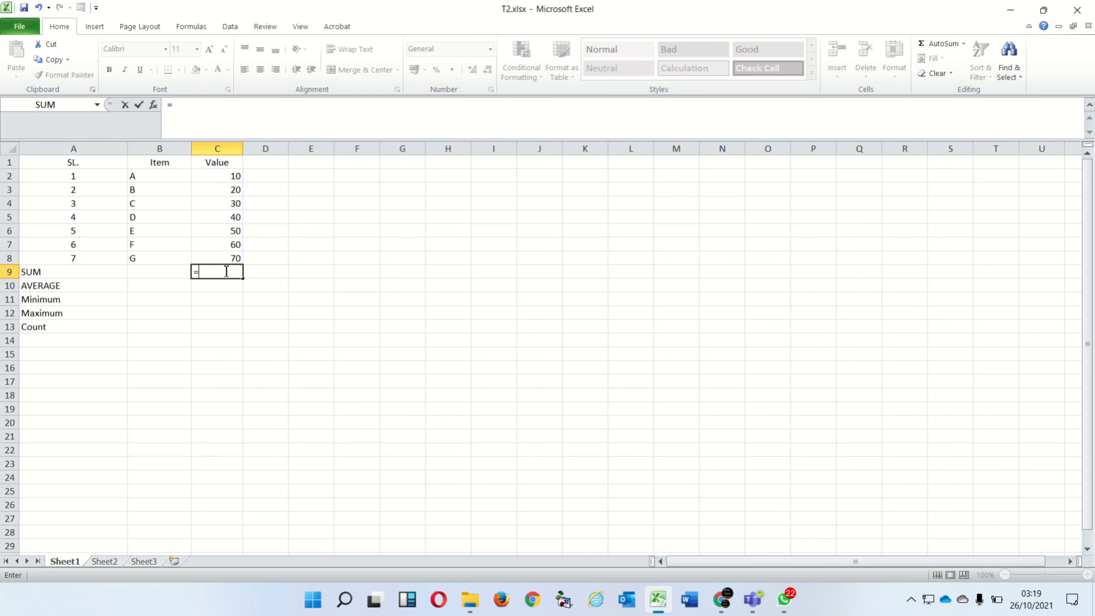
type("a")
key("BackSpace")
type("SUM")
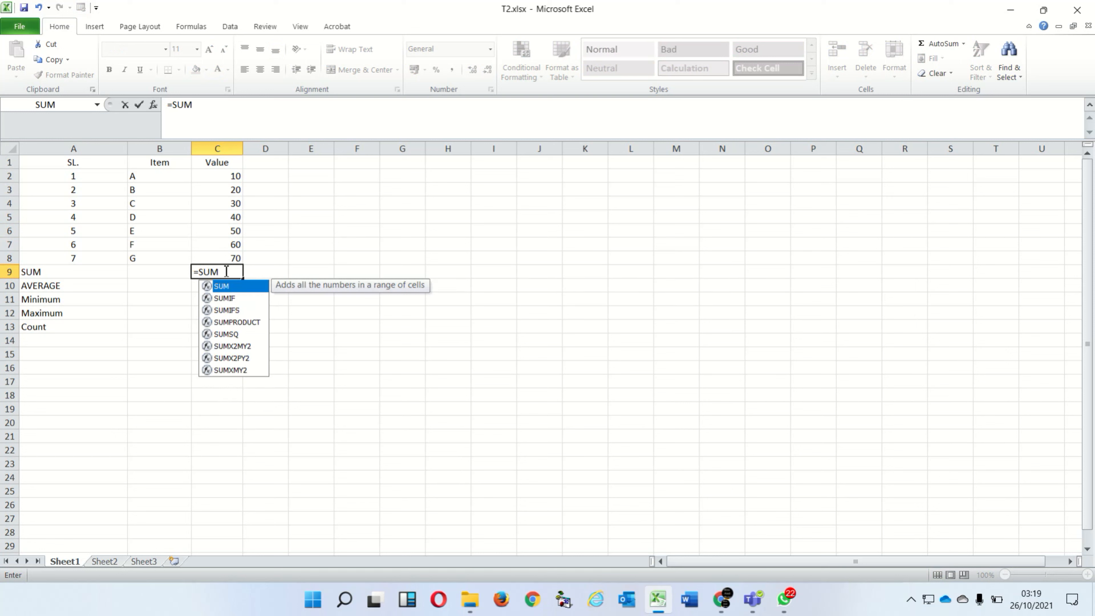
type("*")
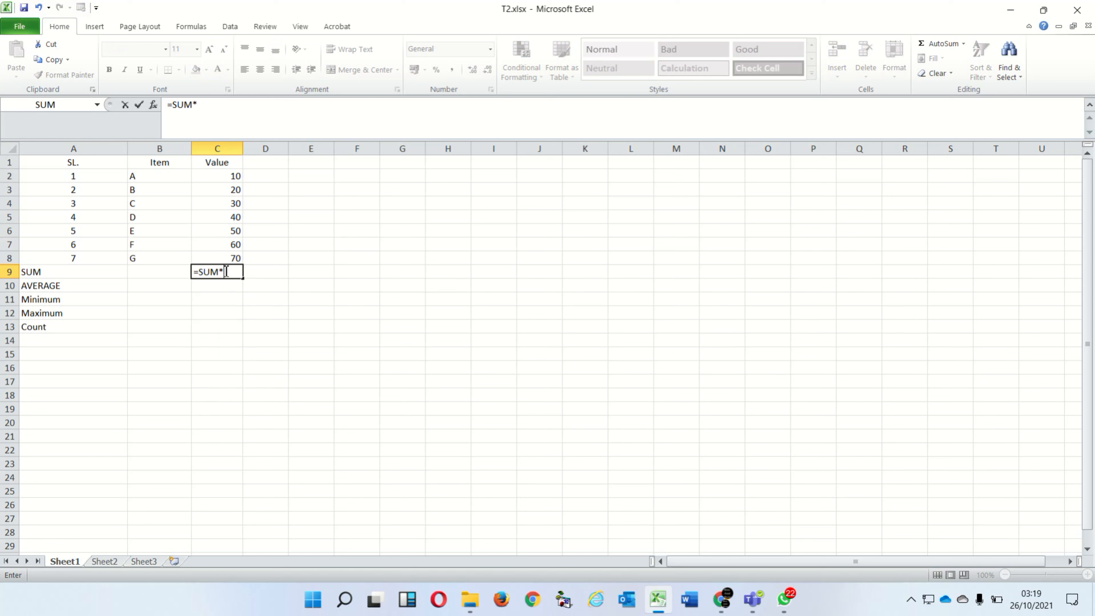
key("BackSpace")
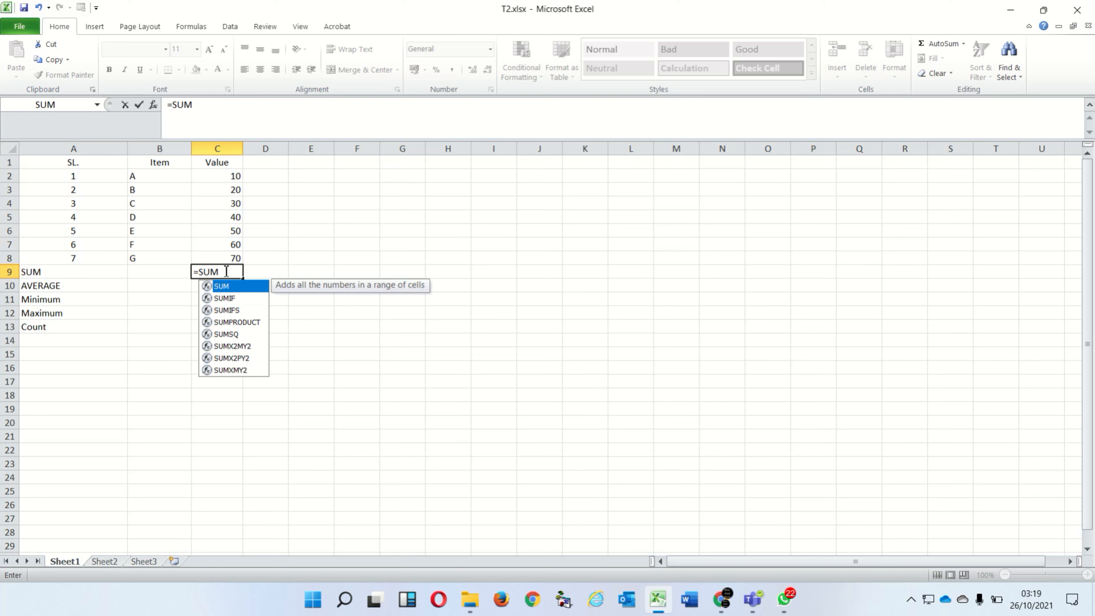
type("(")
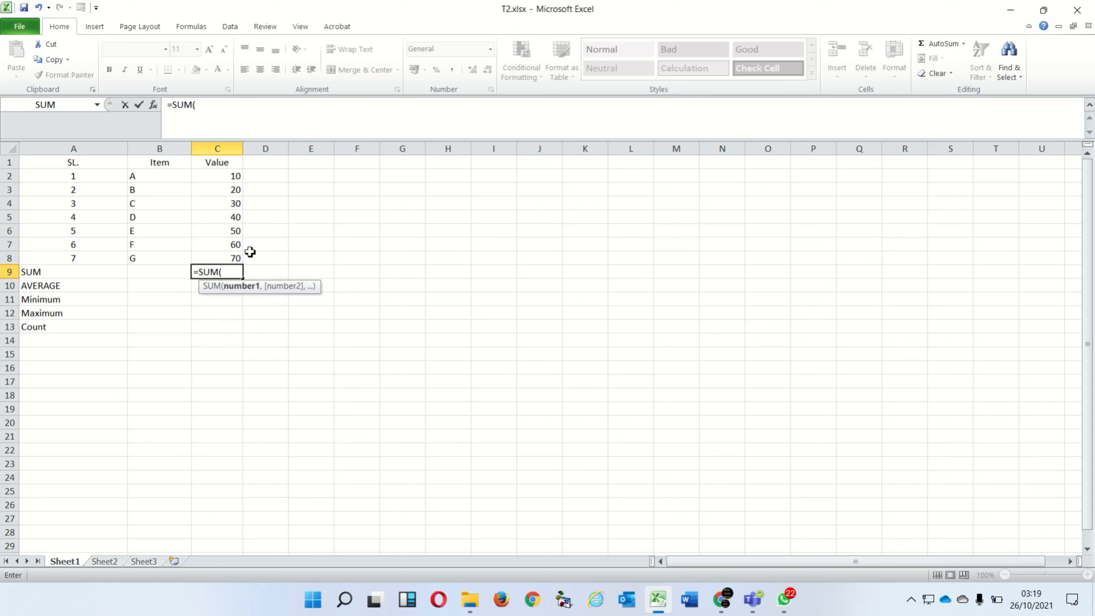
left_click_drag(237, 176, 237, 258)
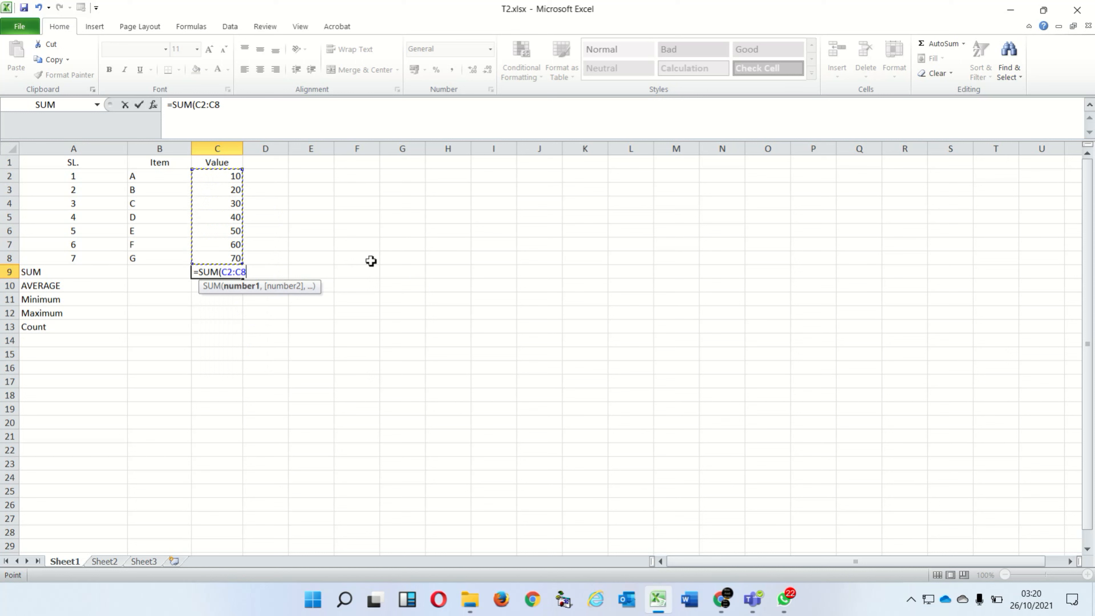
type(")")
key("Return")
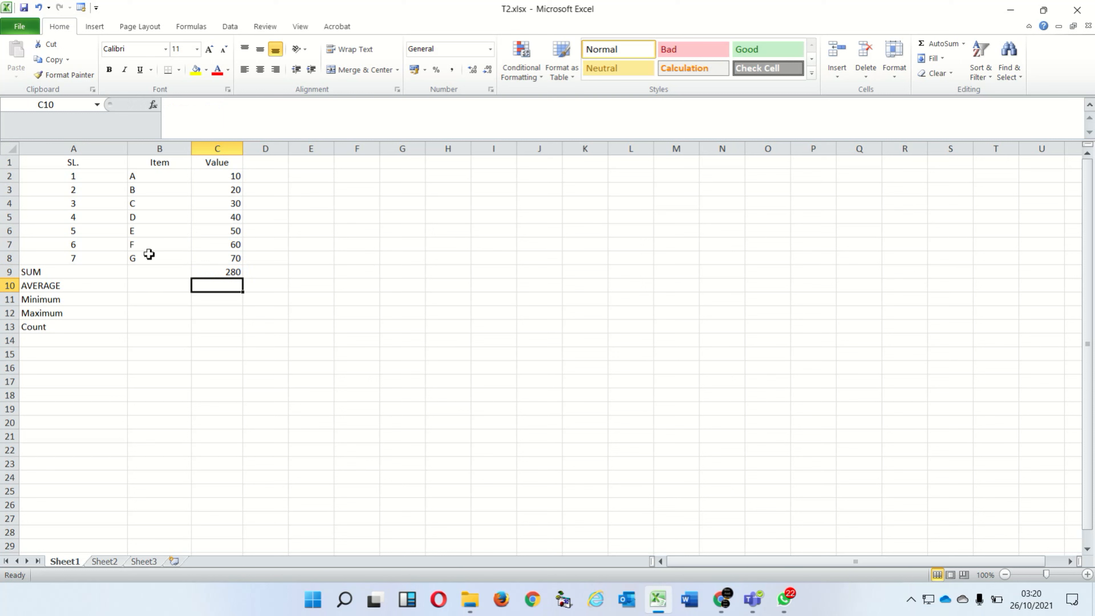
left_click_drag(59, 270, 237, 270)
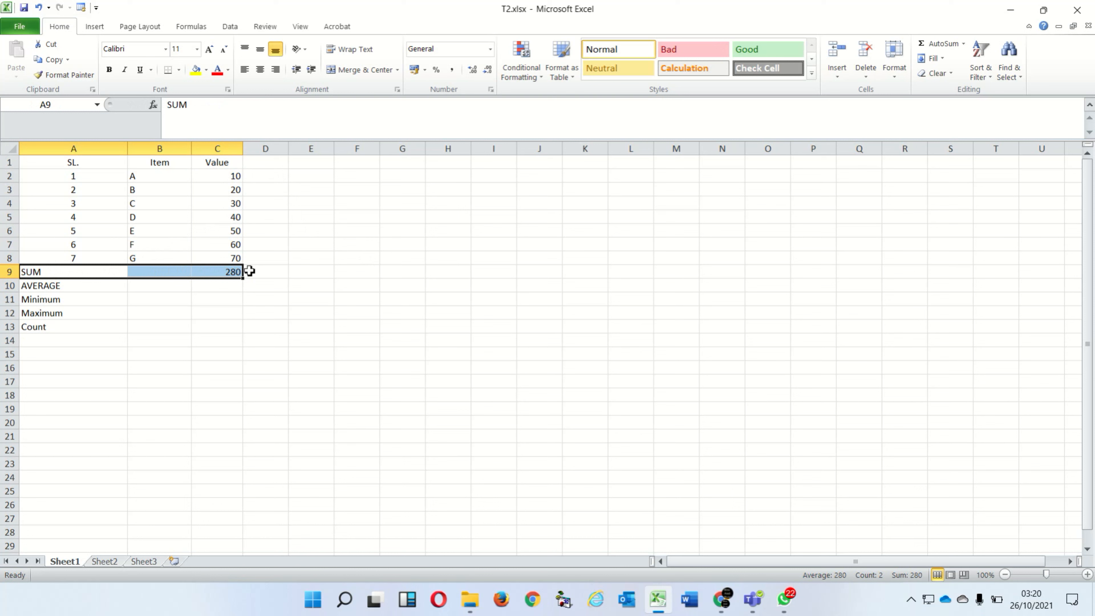
left_click(279, 268)
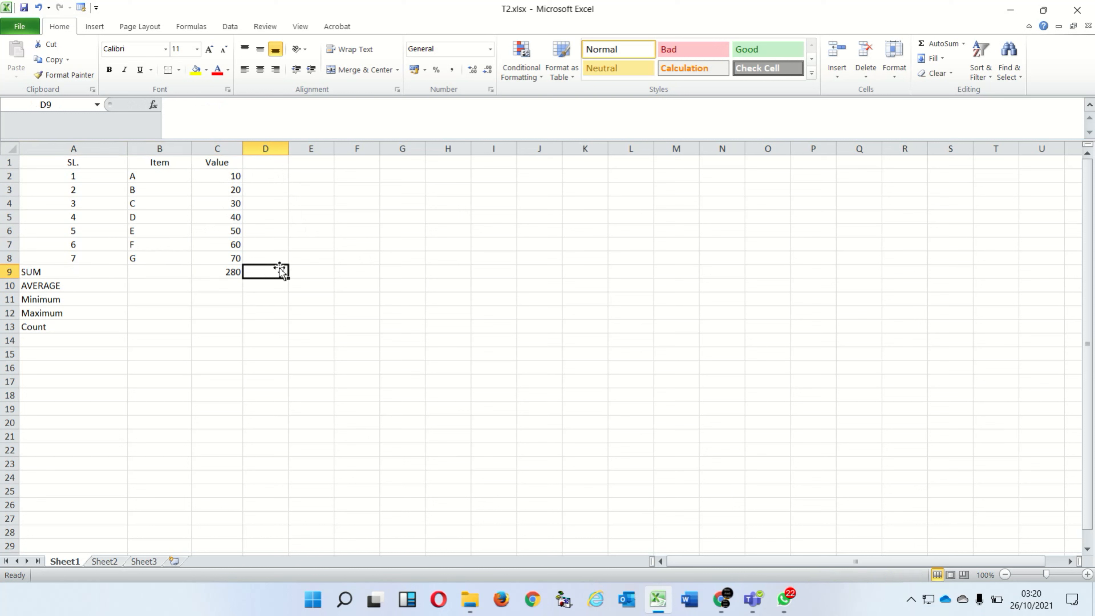
left_click_drag(233, 177, 239, 256)
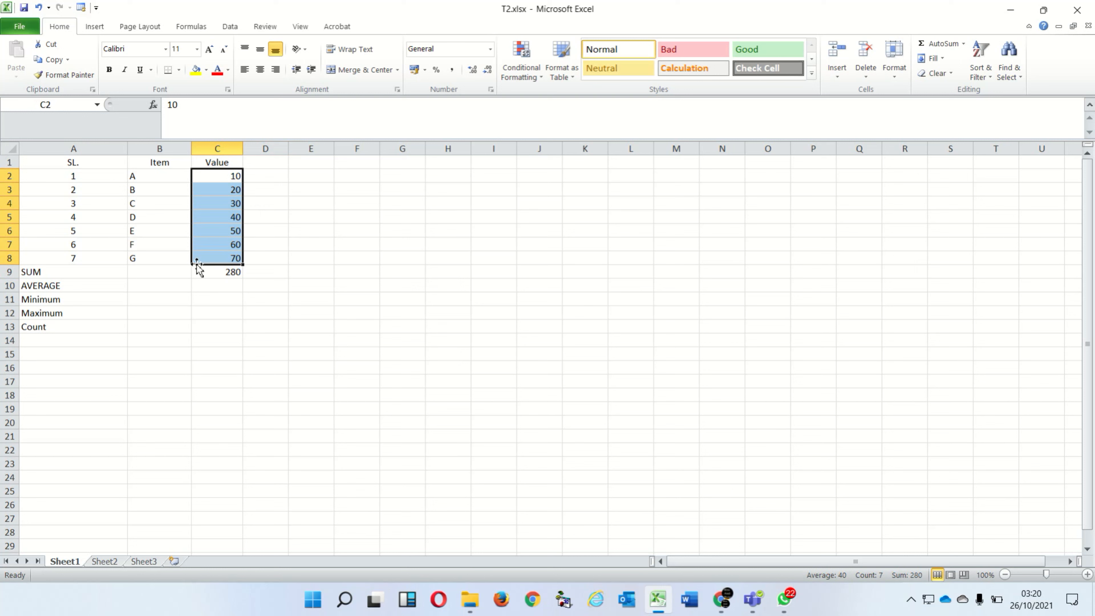
Enter the formula =AVERAGE(C2:C8) in cell C10 to average the item values
left_click_drag(69, 288, 225, 286)
left_click(223, 287)
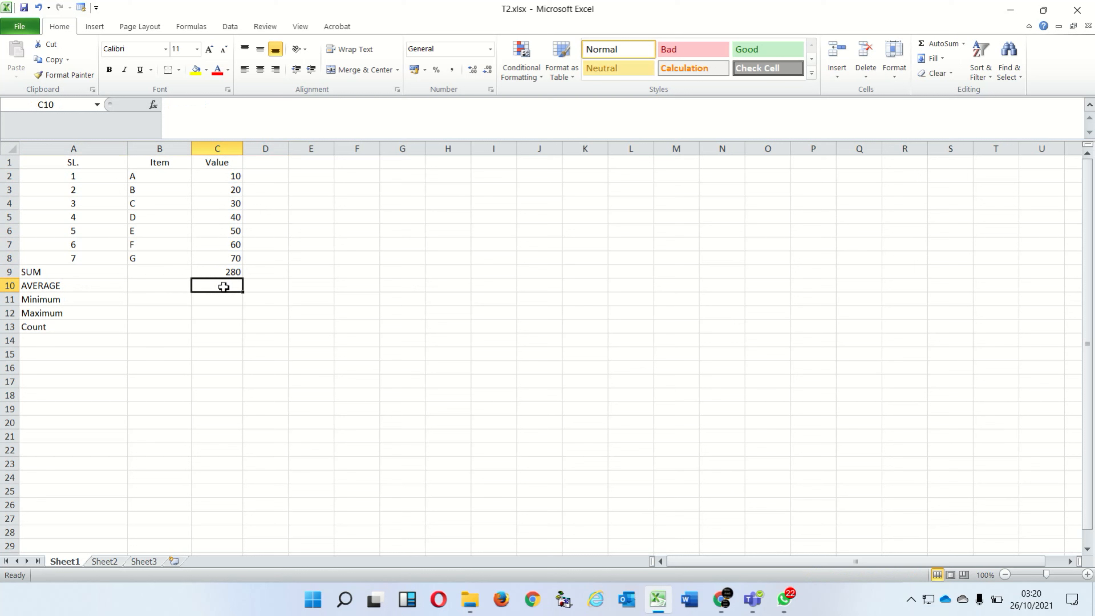
type("=")
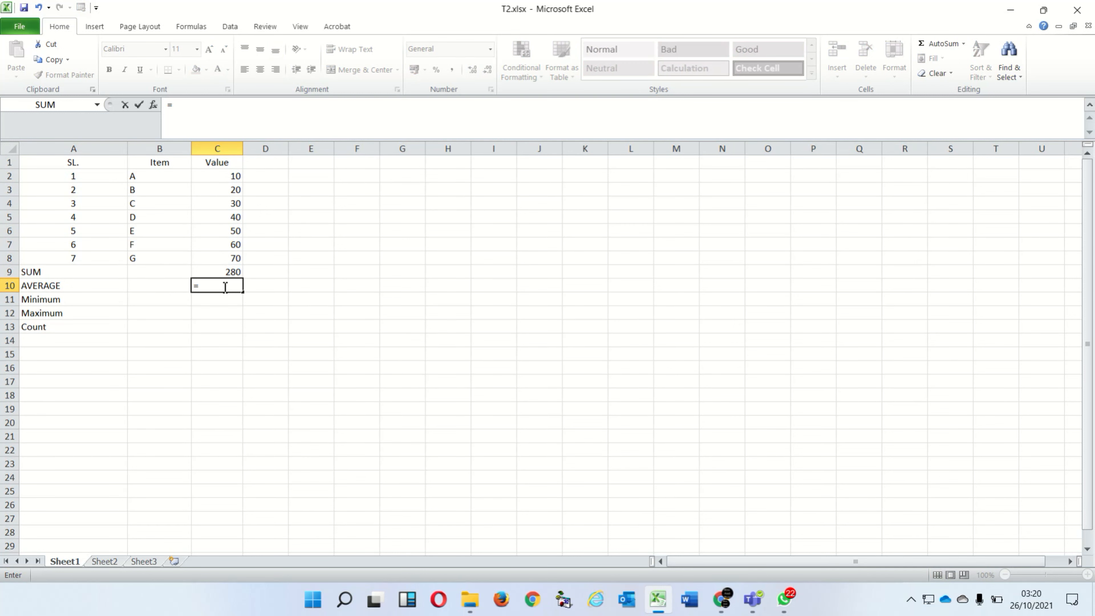
type("AVE")
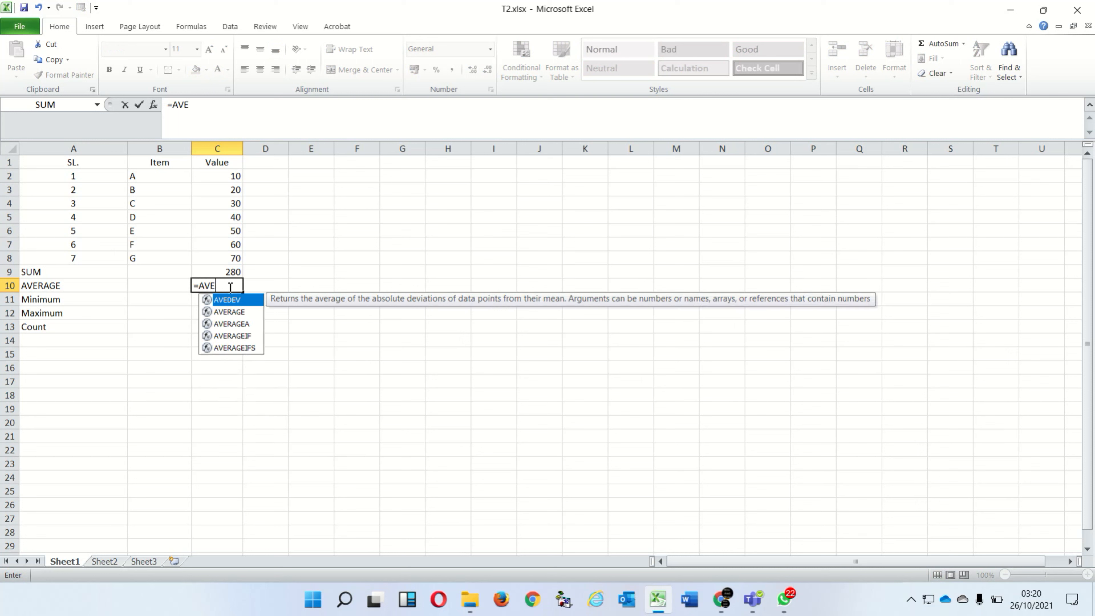
left_click(228, 311)
double_click(229, 312)
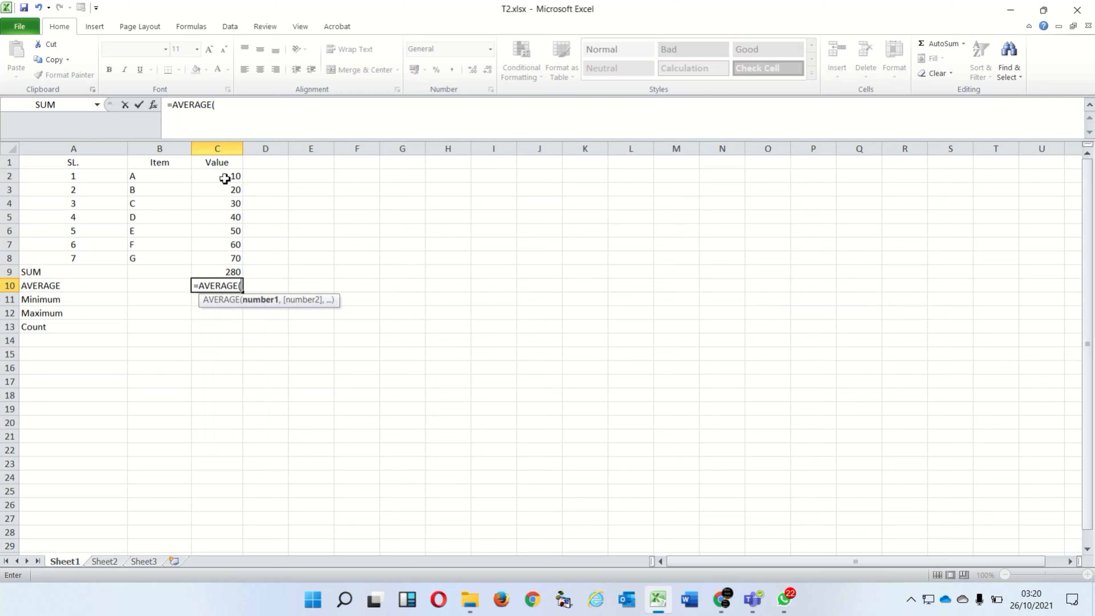
left_click(234, 175)
left_click_drag(233, 175, 237, 255)
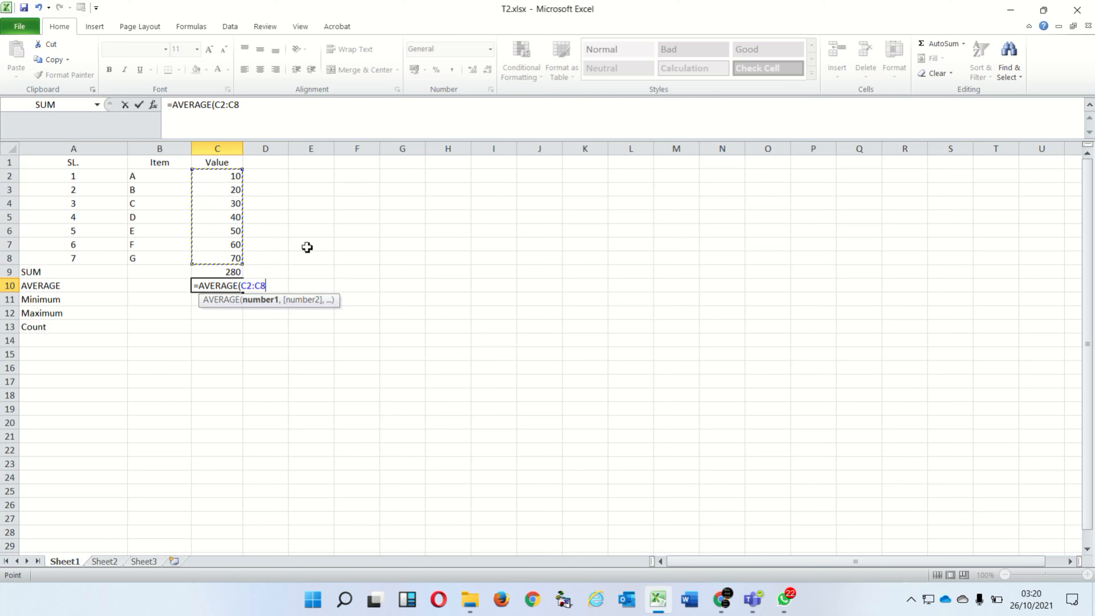
type(")")
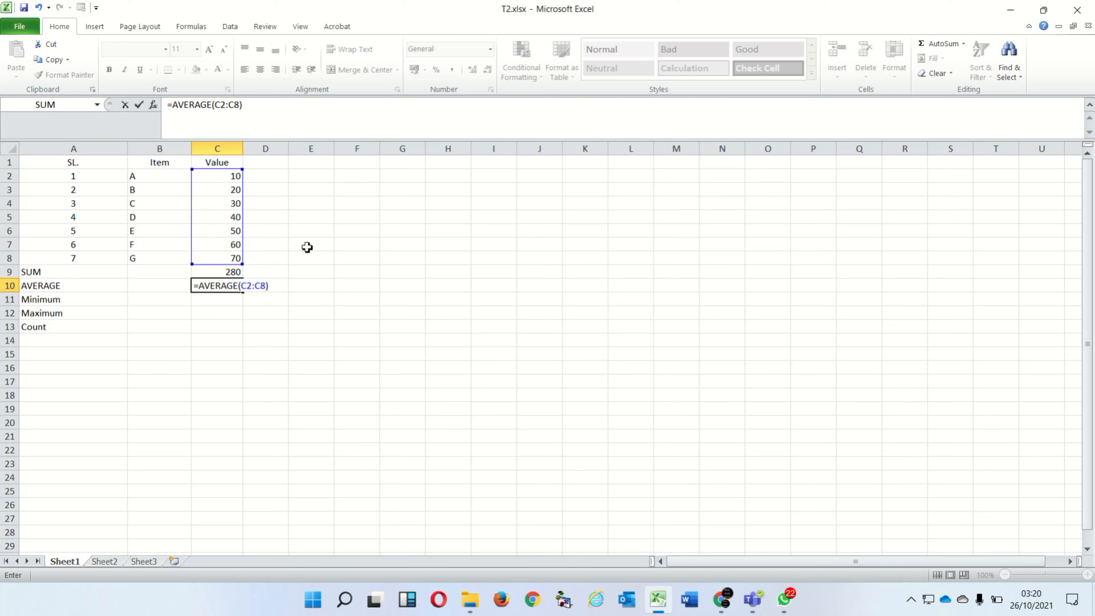
key("Return")
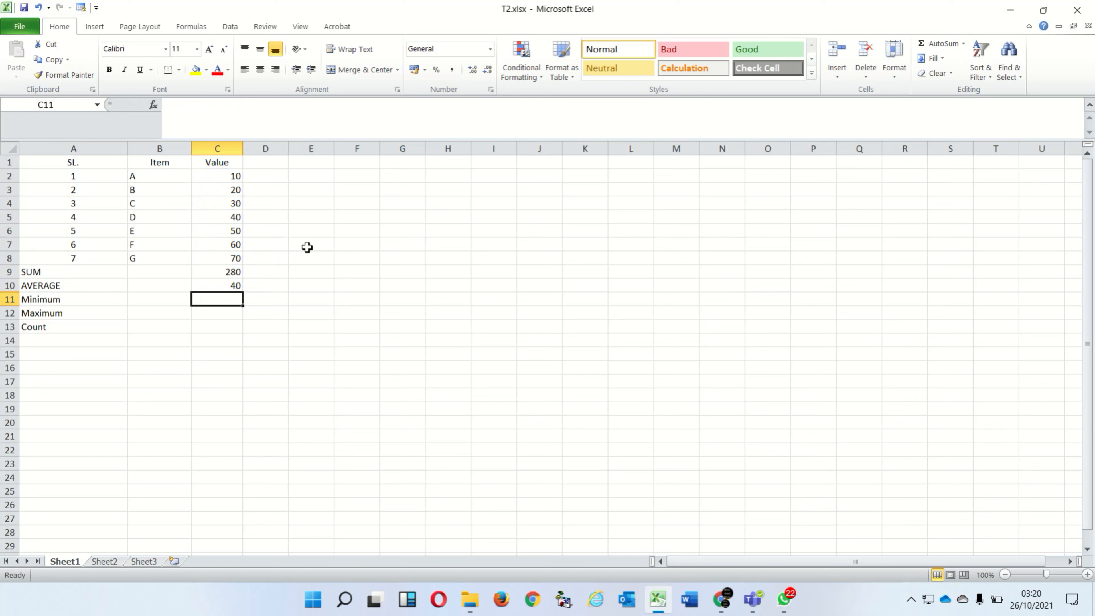
Review the SUM and AVERAGE formulas in C9 and C10 against the item values in C2:C8
left_click(240, 273)
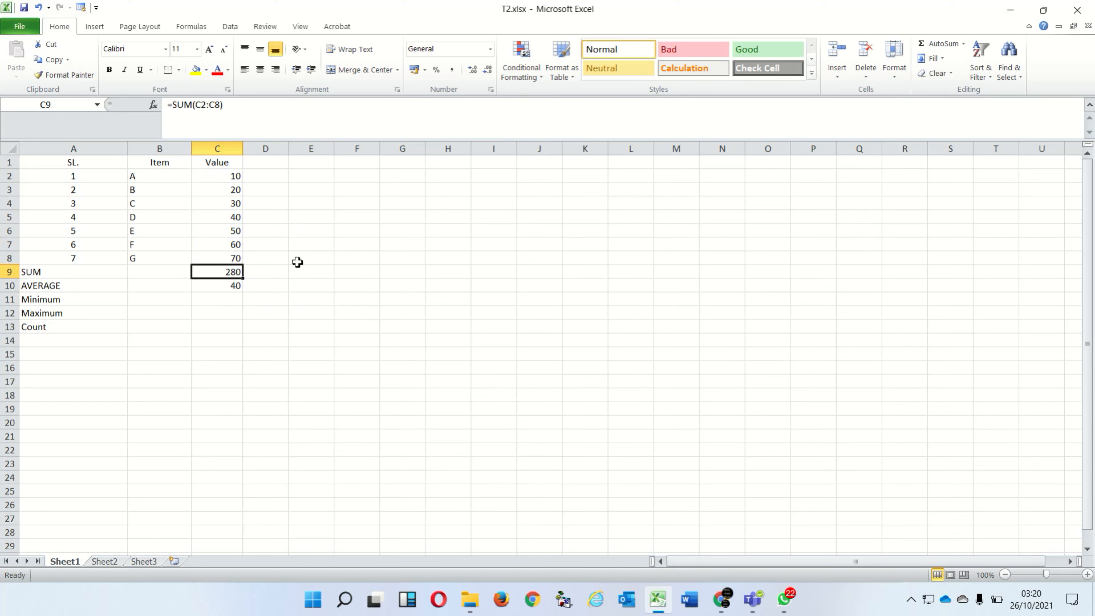
left_click(100, 258)
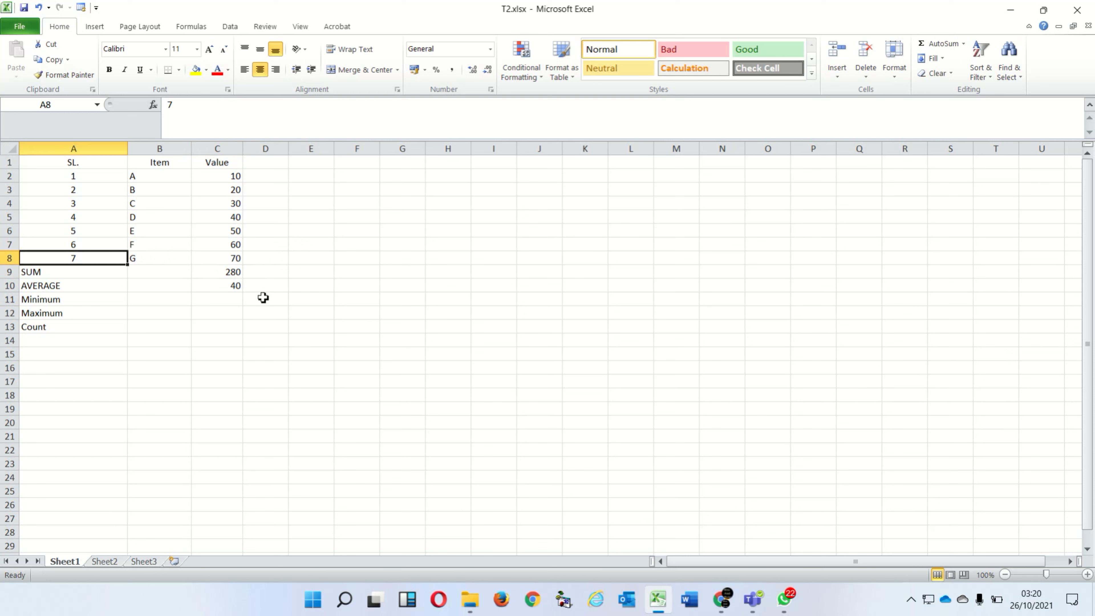
left_click(242, 287)
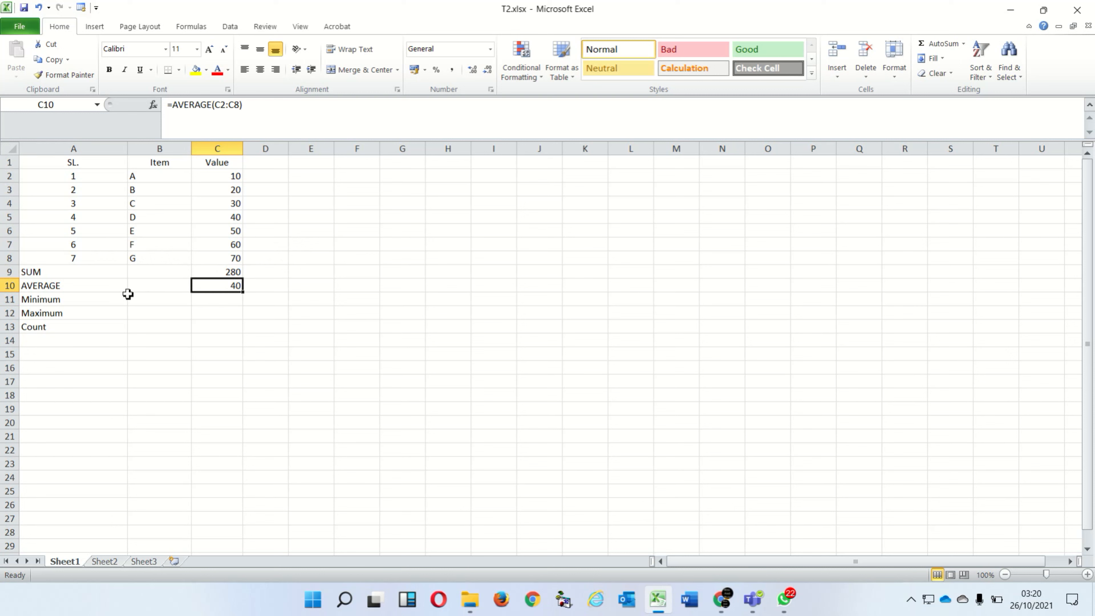
left_click(89, 302)
left_click_drag(235, 176, 236, 256)
left_click(301, 228)
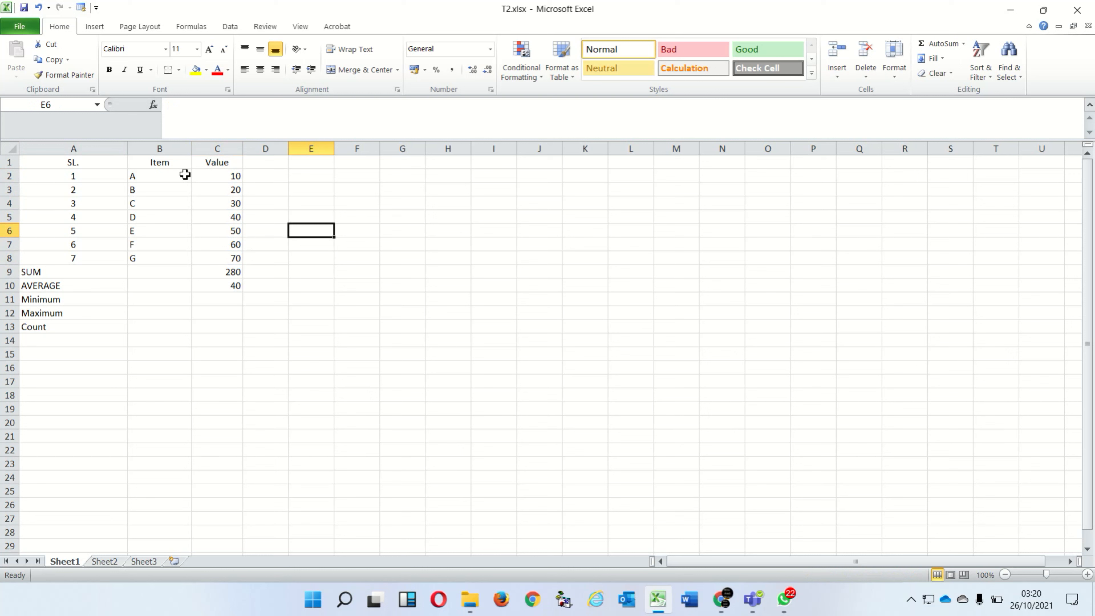
left_click_drag(235, 176, 235, 258)
left_click(93, 288)
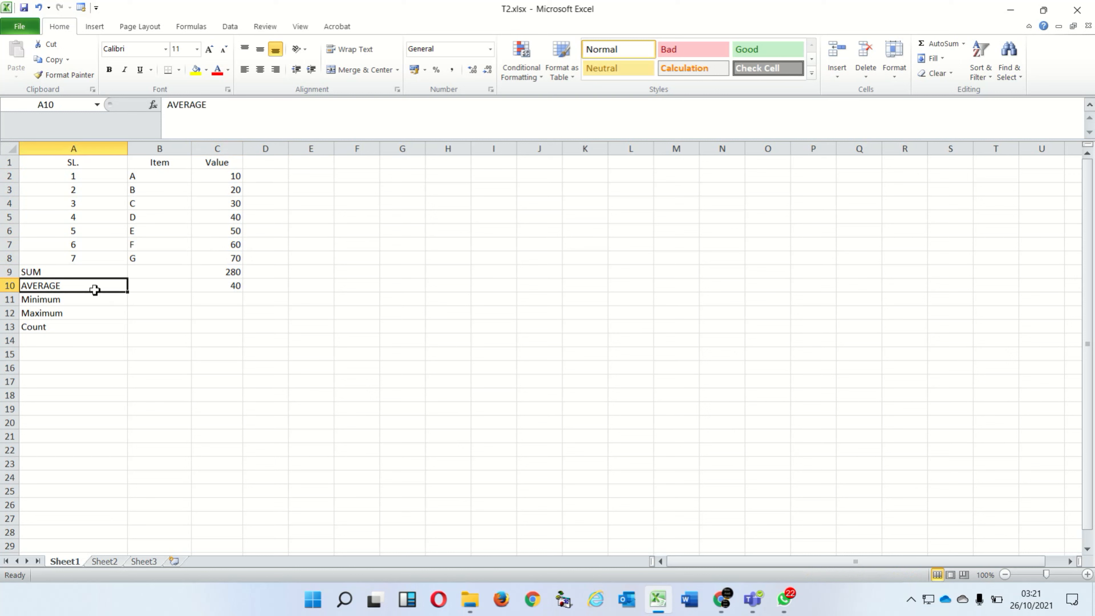
Enter the formula =MIN(C2:C8) in cell C11 to find the smallest item value
left_click(86, 302)
left_click_drag(85, 300, 193, 300)
left_click(219, 301)
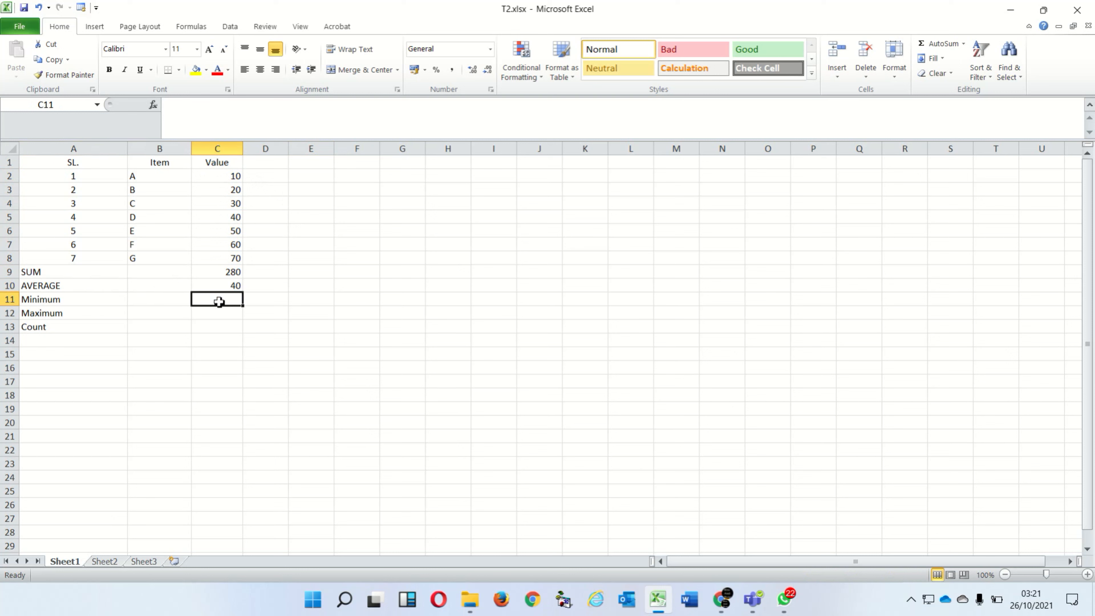
type("=")
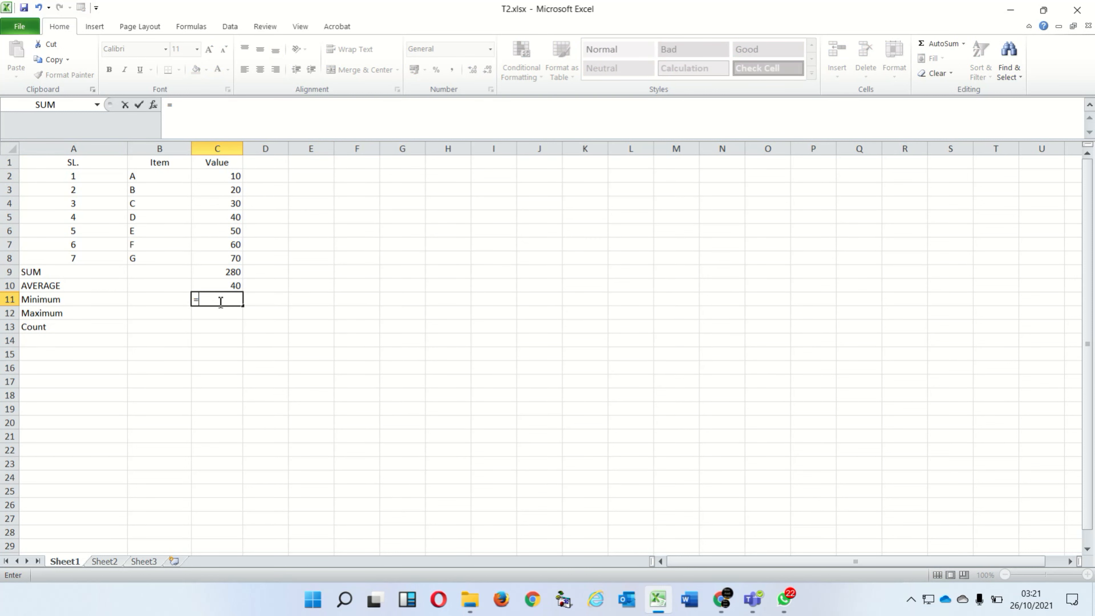
type("MIN")
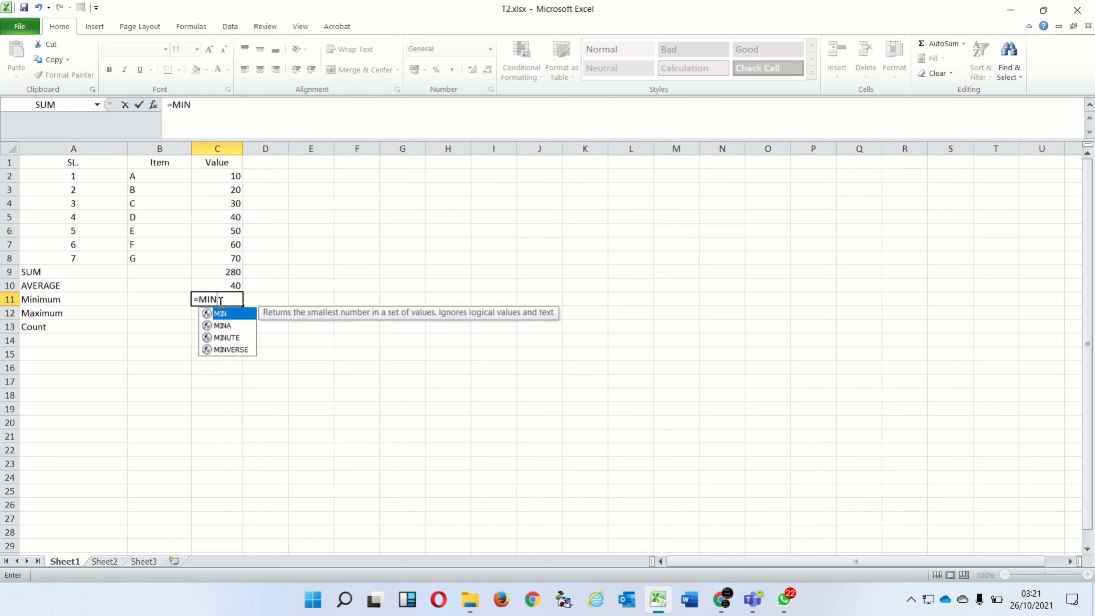
type("*")
key("BackSpace")
type("(")
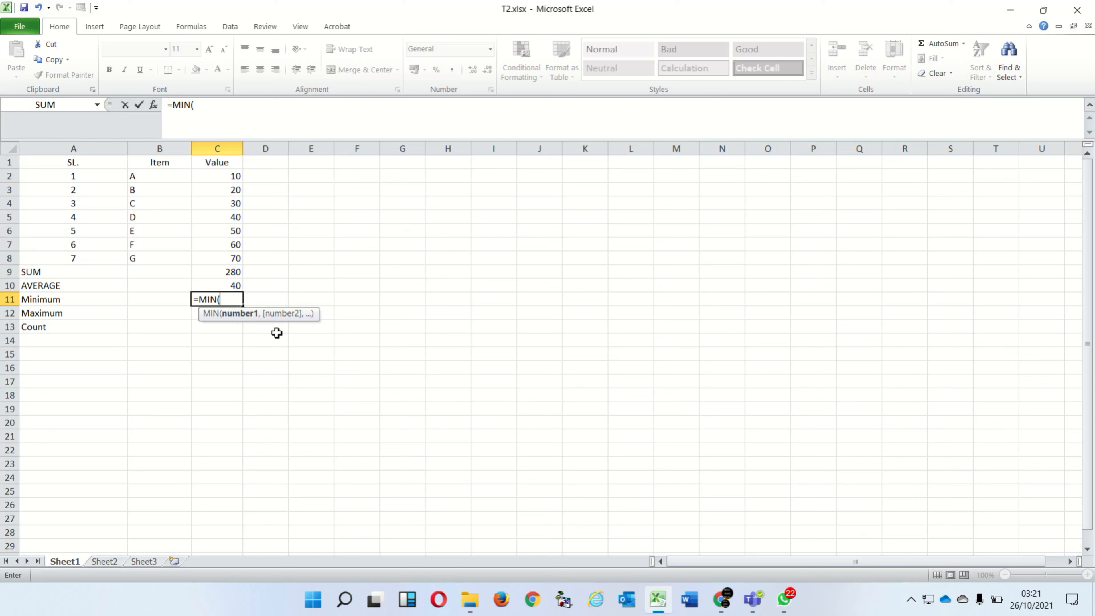
left_click(228, 177)
left_click_drag(228, 177, 237, 258)
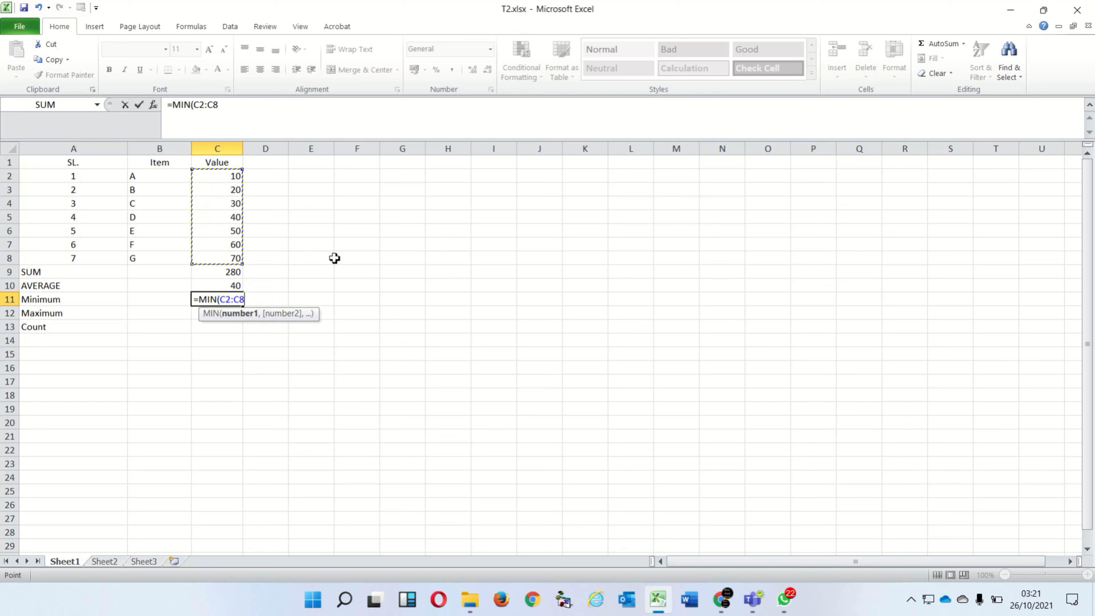
type(")")
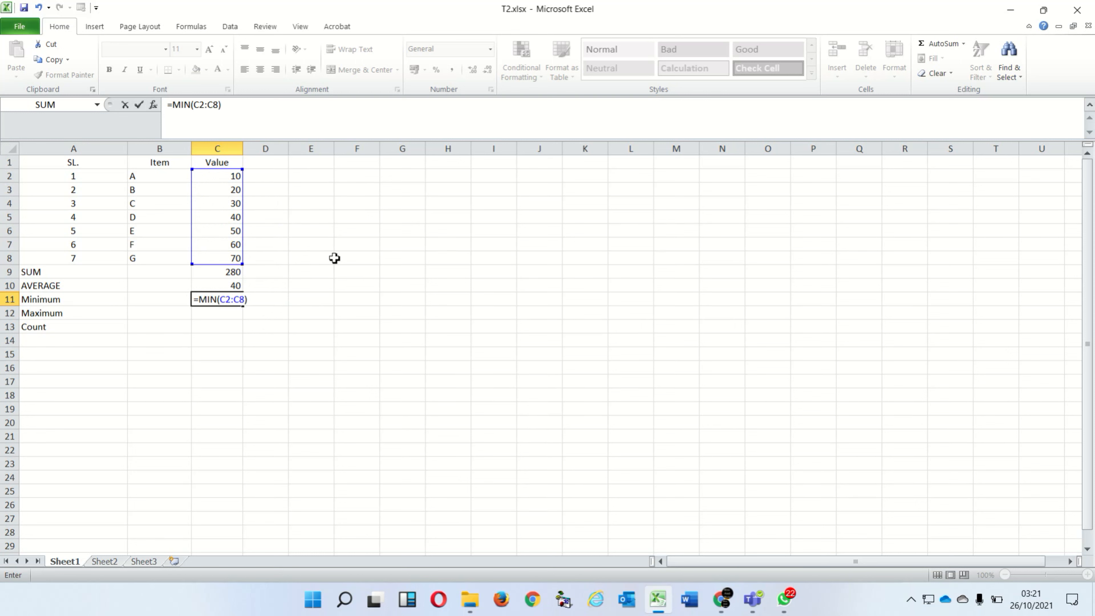
key("Return")
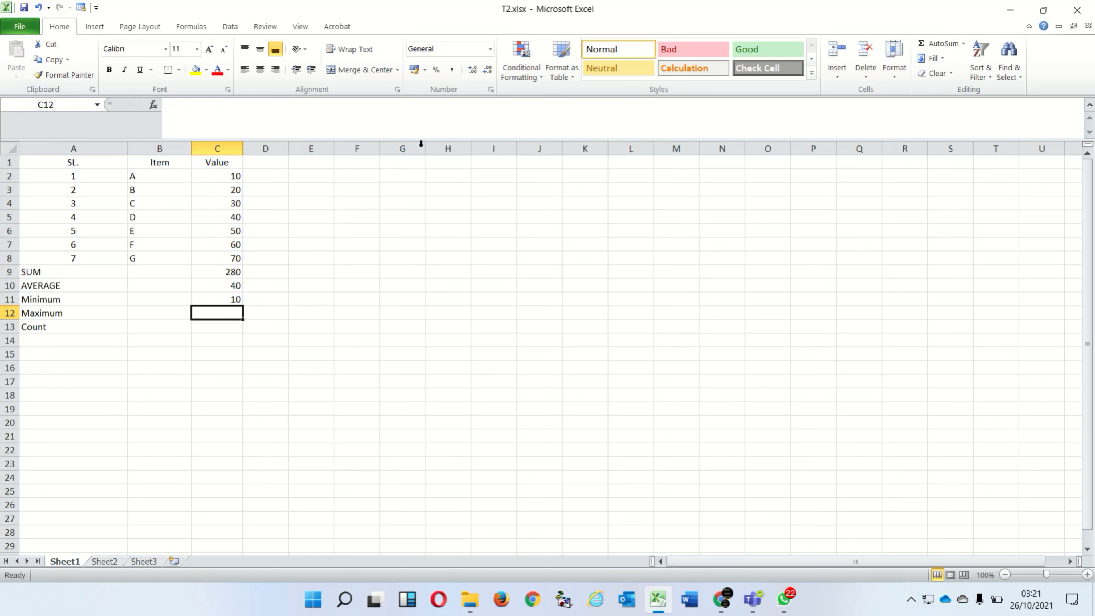
left_click(237, 300)
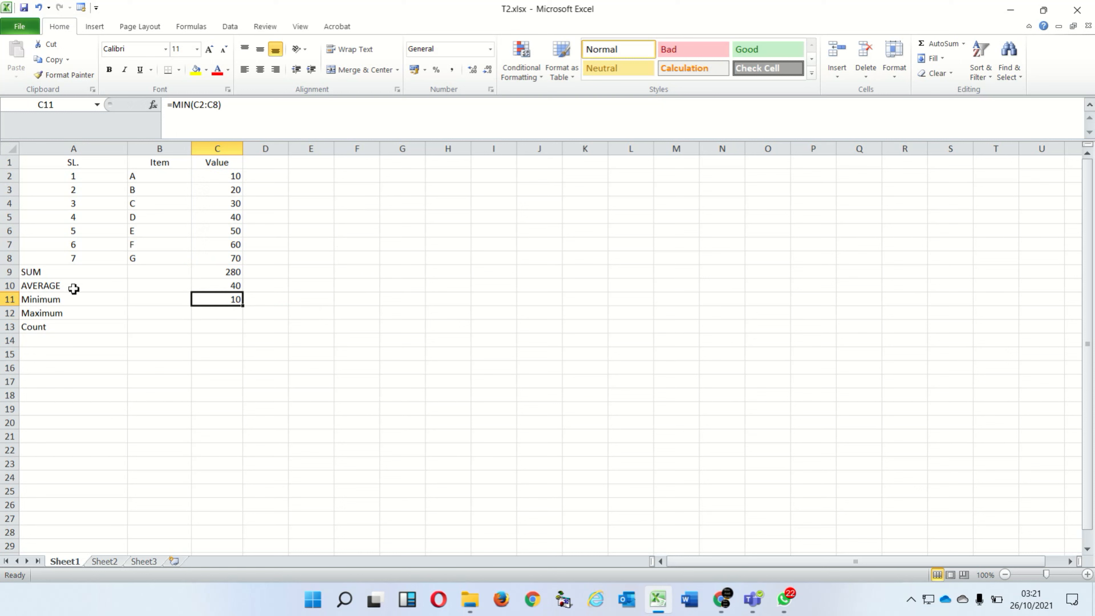
Enter the formula =MAX(C2:C8) in cell C12 to find the largest item value
left_click_drag(69, 313, 219, 316)
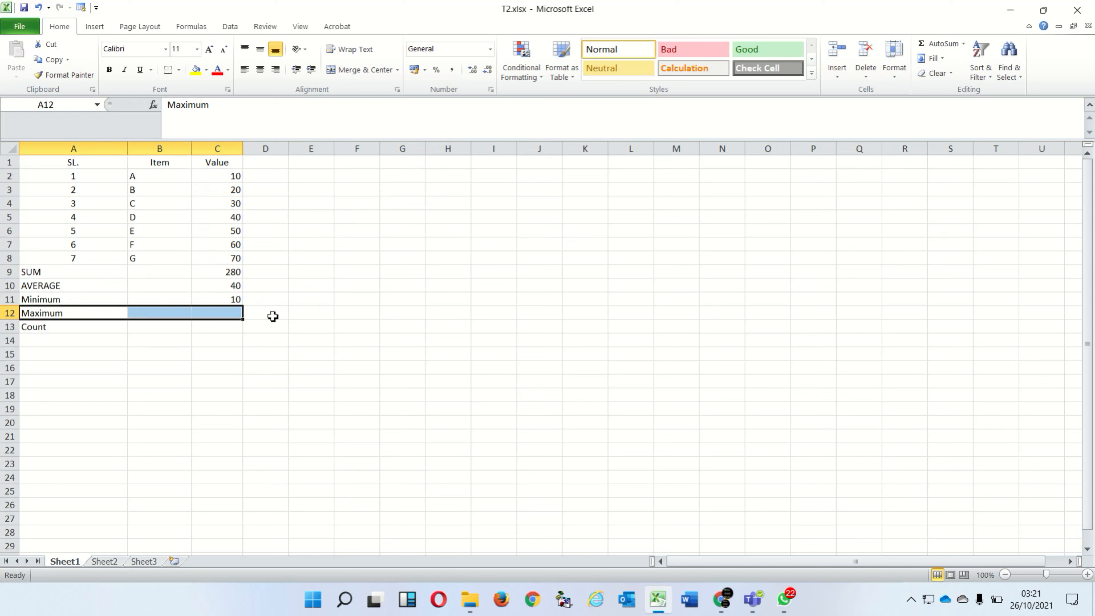
left_click(237, 314)
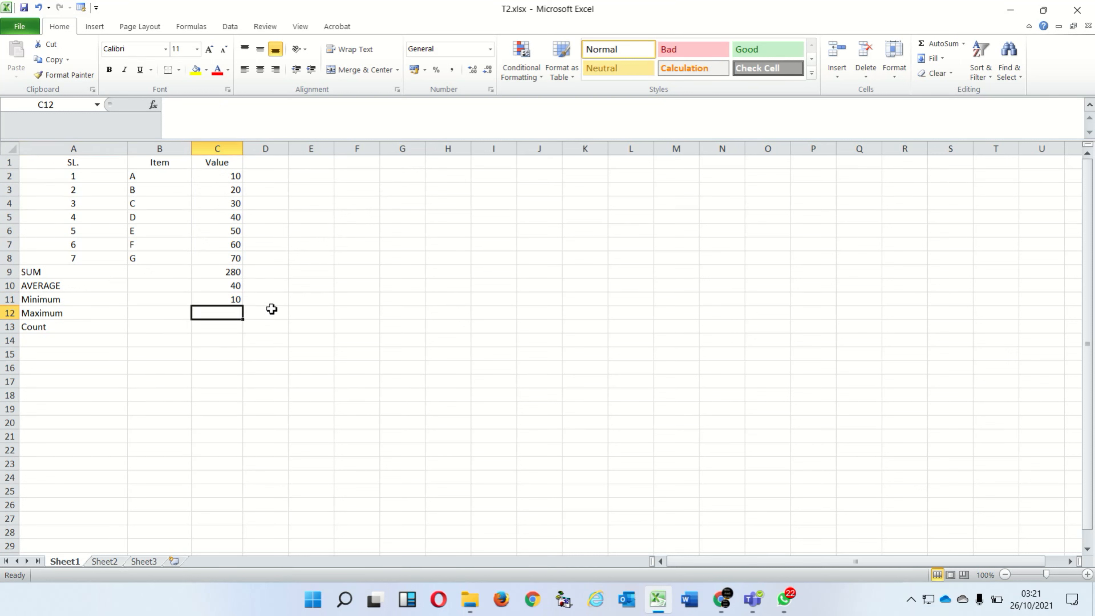
type("=")
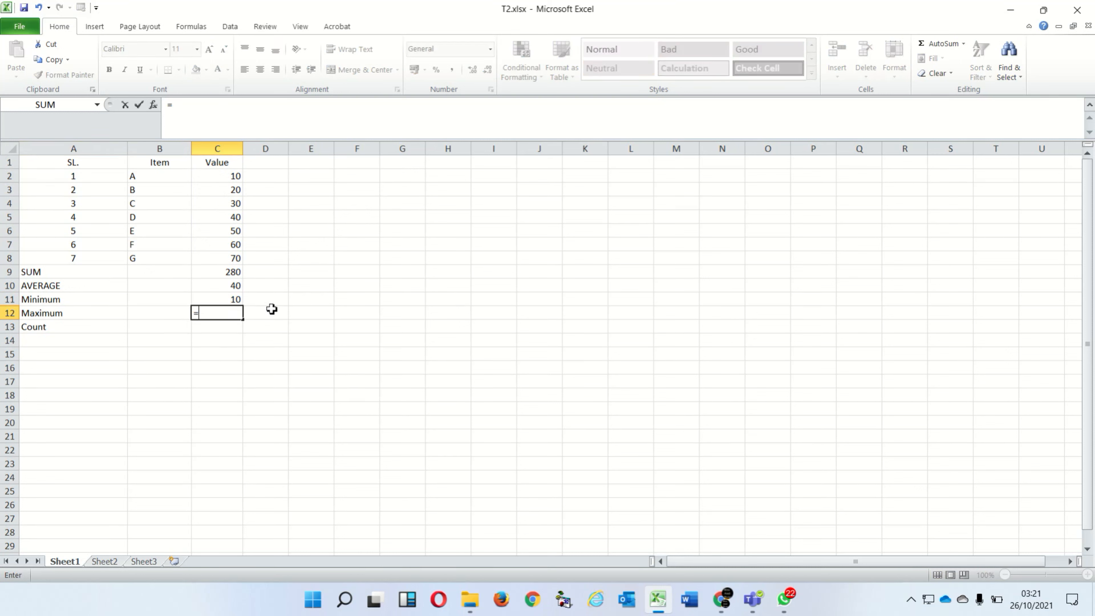
type("MAX")
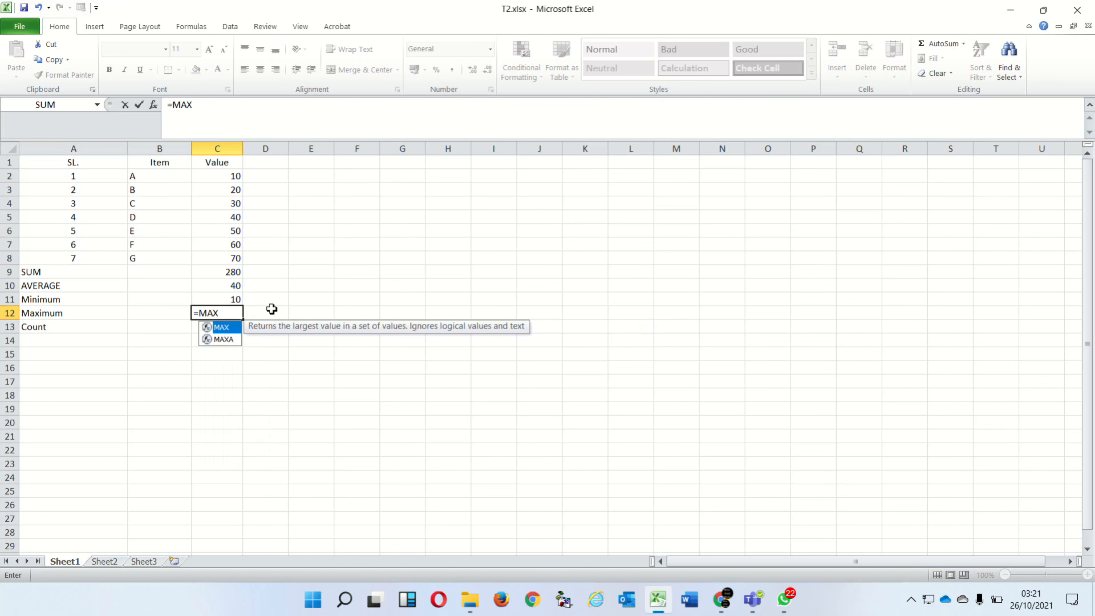
type("(")
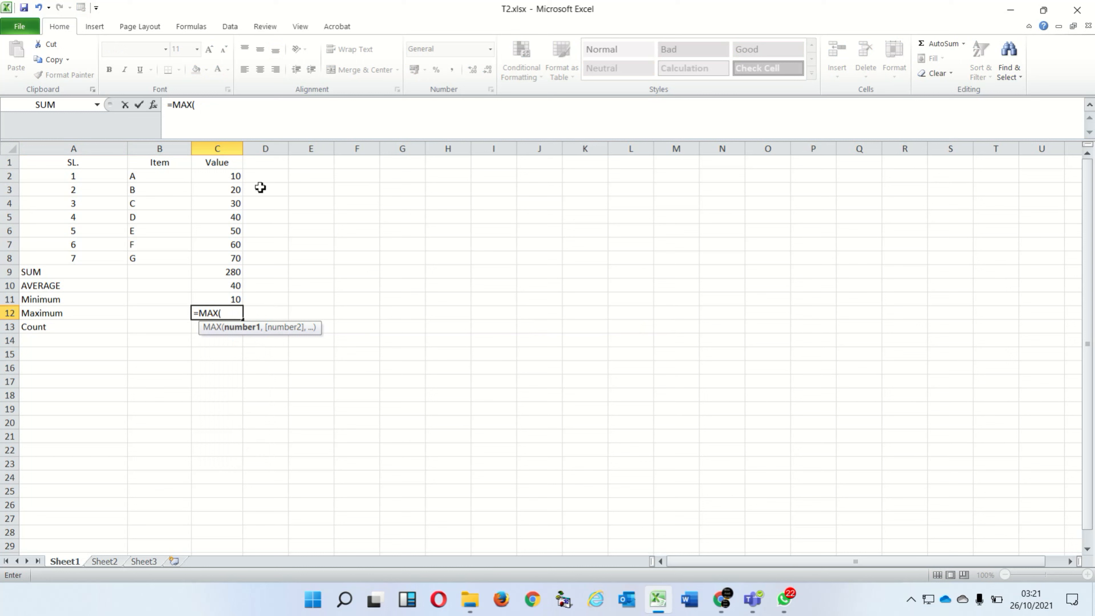
left_click_drag(233, 177, 240, 258)
type(")")
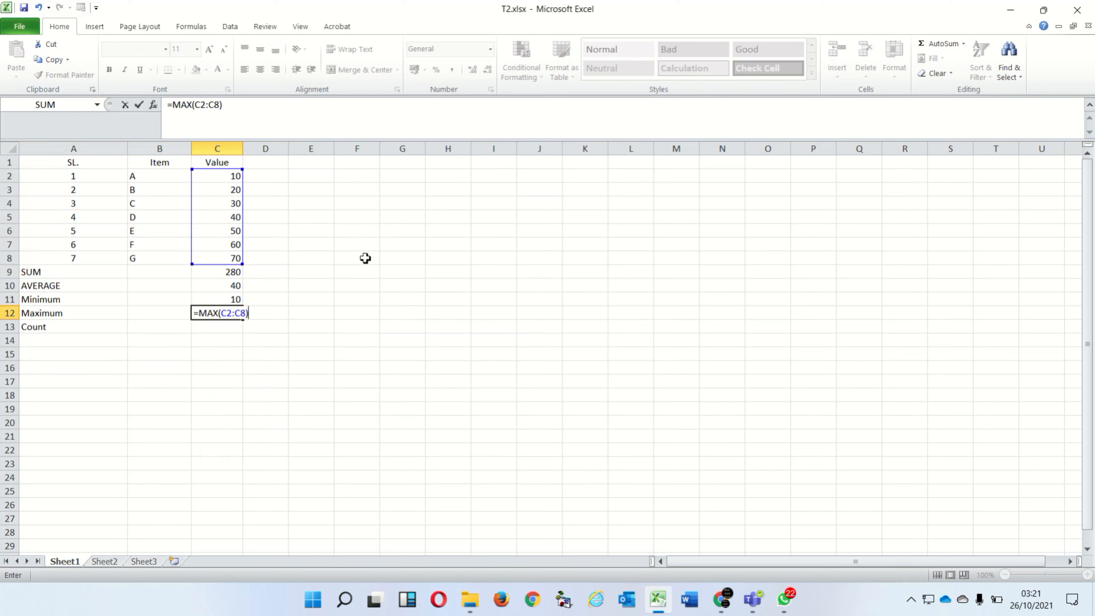
key("Return")
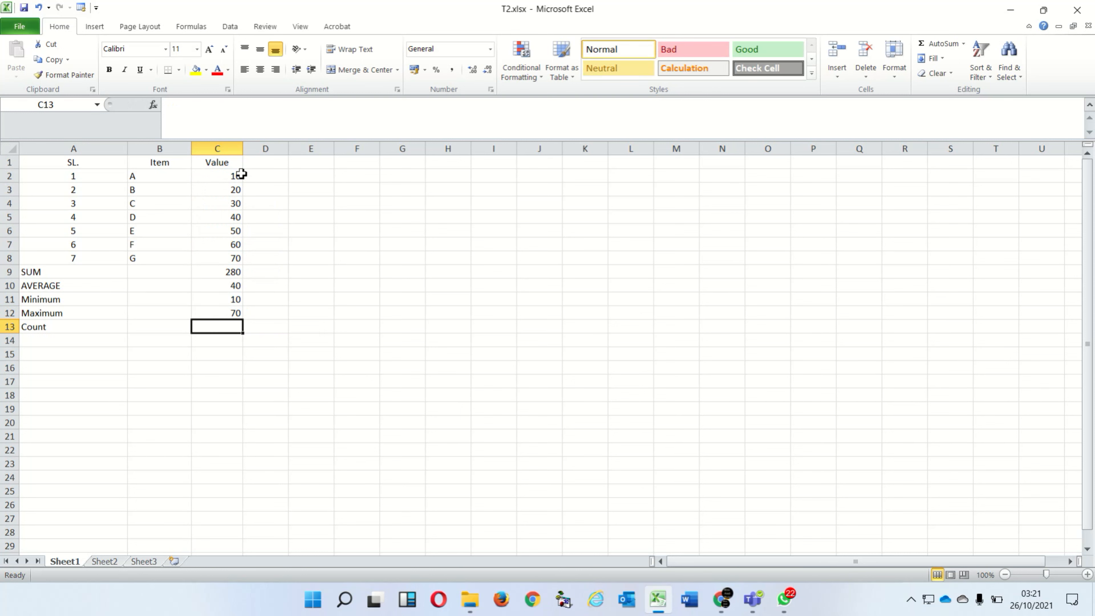
Move item A's value from cell C2 to D5 and dismiss the clipboard warning
left_click(227, 175)
left_click_drag(243, 178, 284, 227)
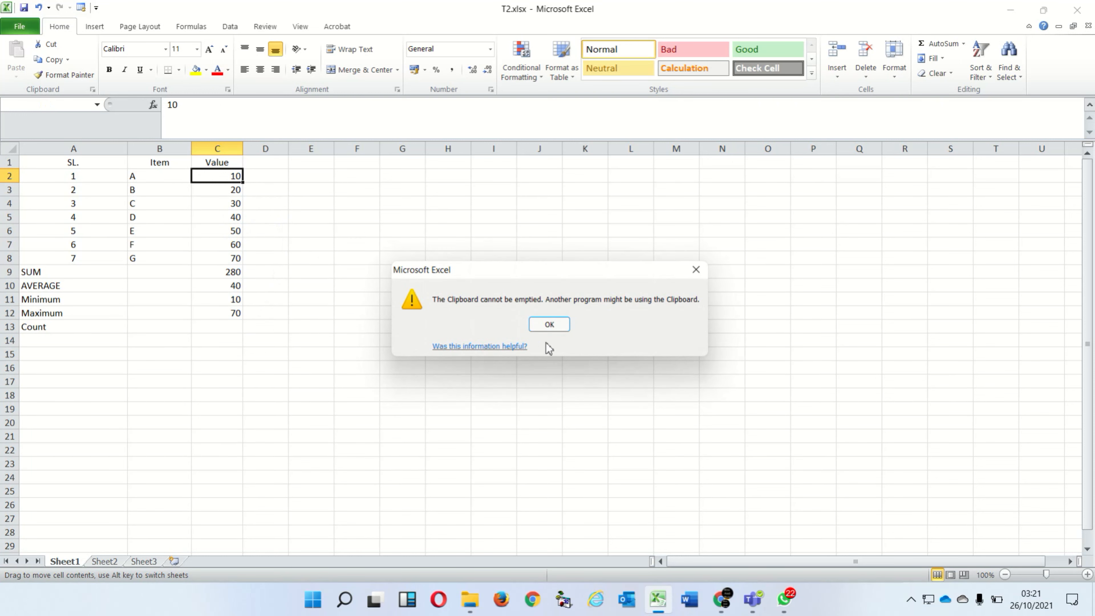
left_click(695, 269)
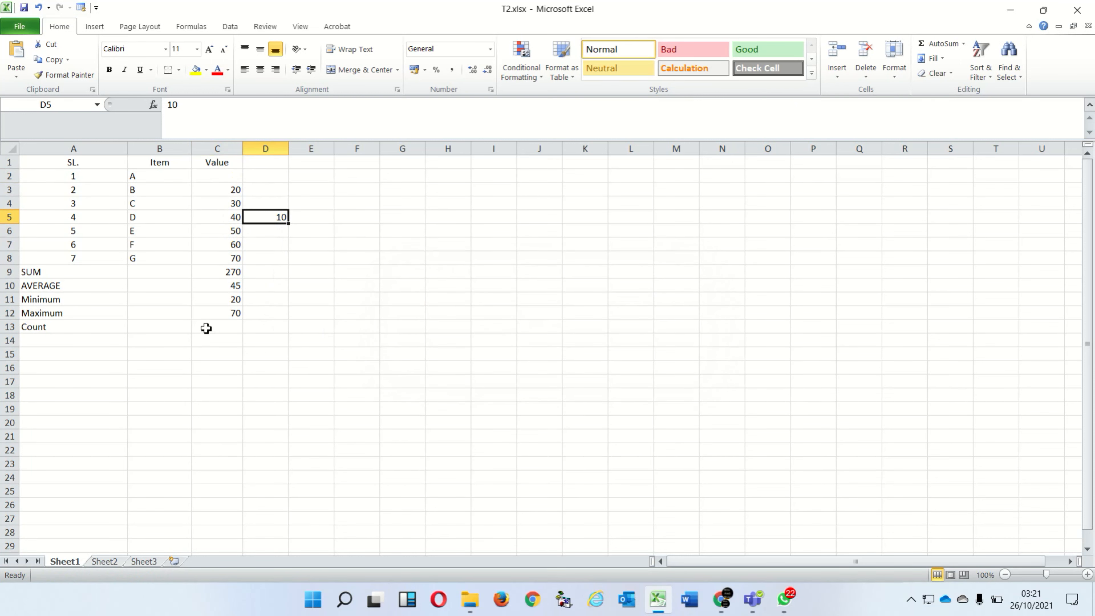
Enter the formula =COUNT(C3:C8) in cell C13 to count the values of items B to G
left_click(224, 326)
type("=")
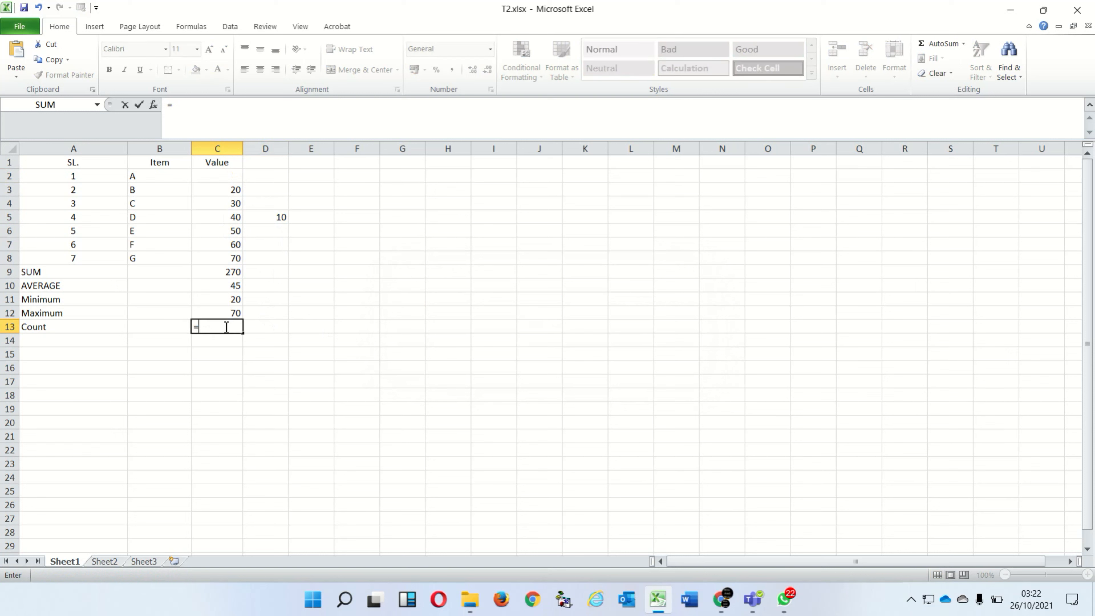
type("COU")
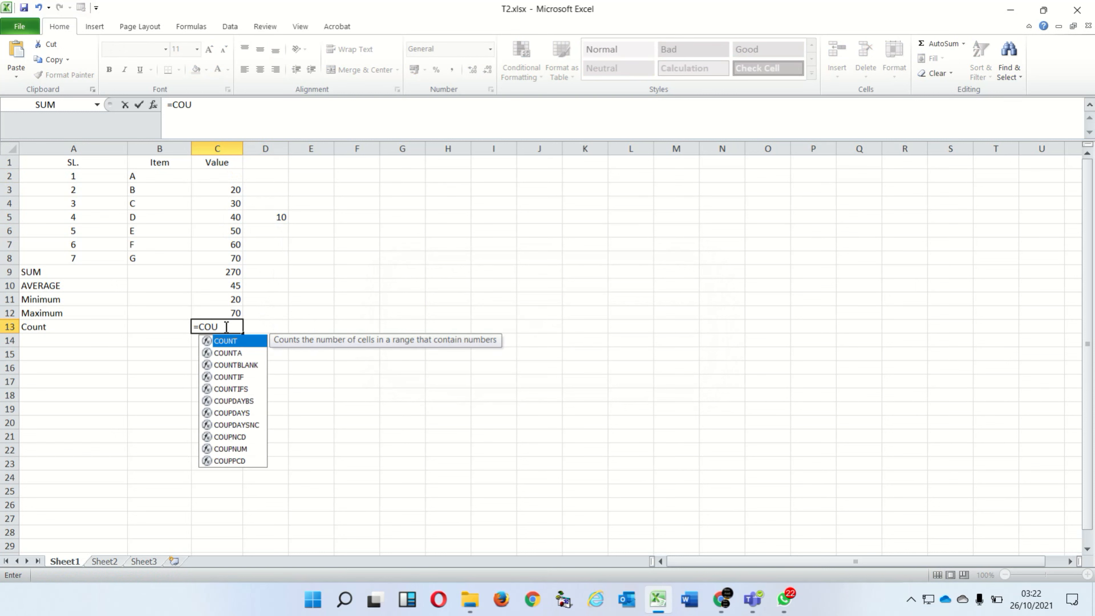
type("(")
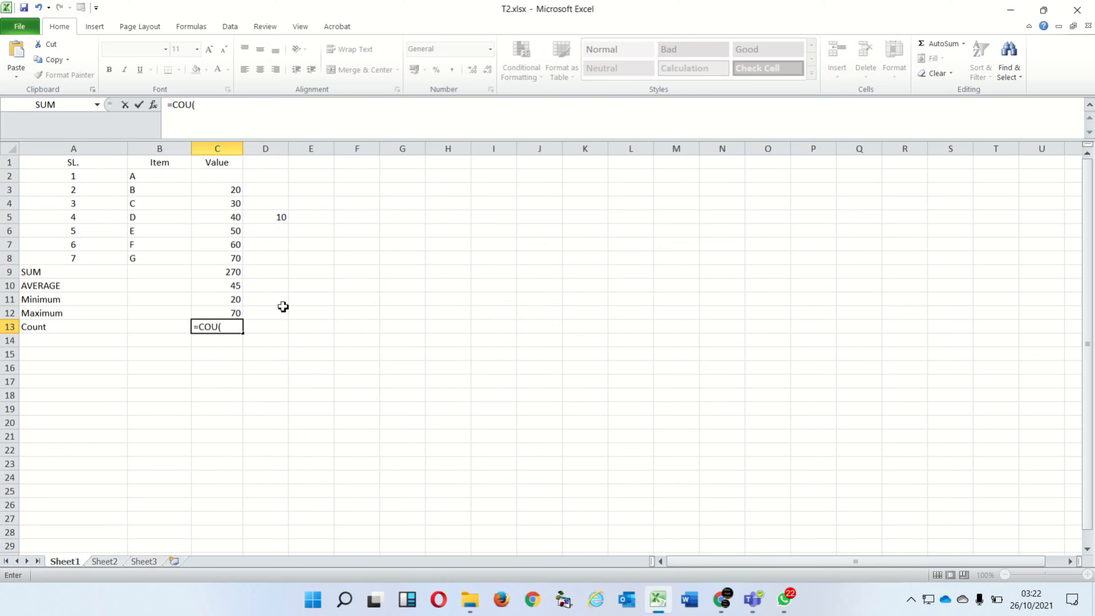
key("BackSpace")
type("NT")
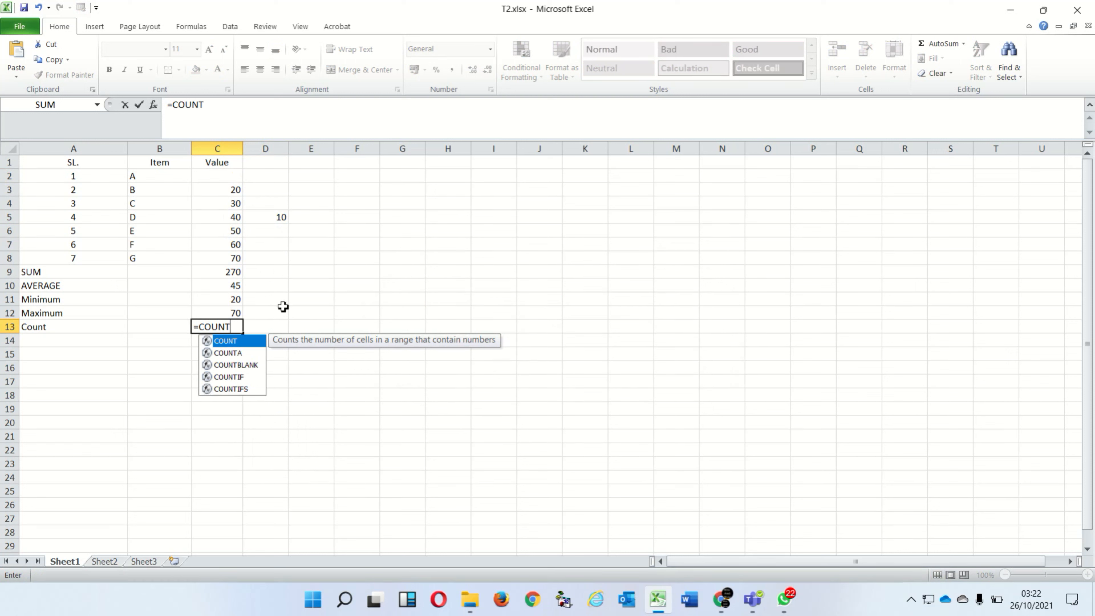
type("(")
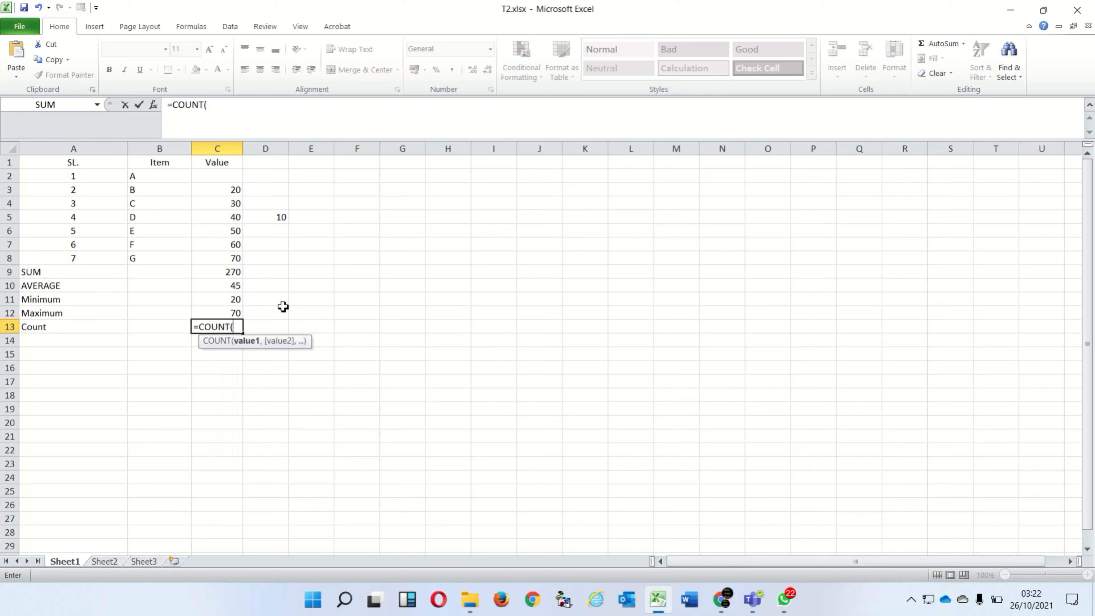
left_click_drag(237, 190, 236, 258)
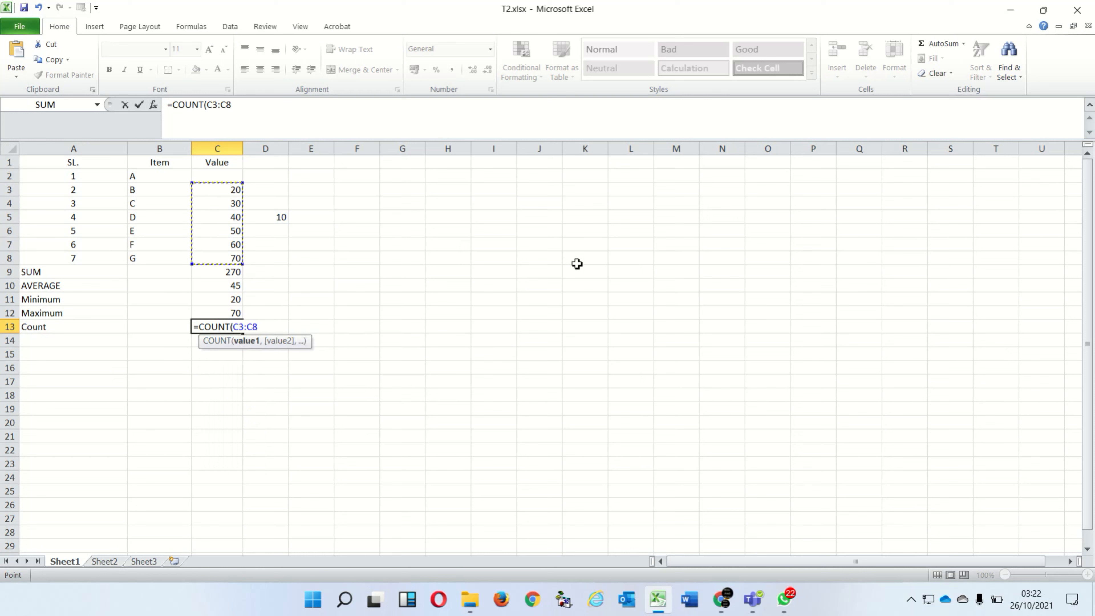
type(")")
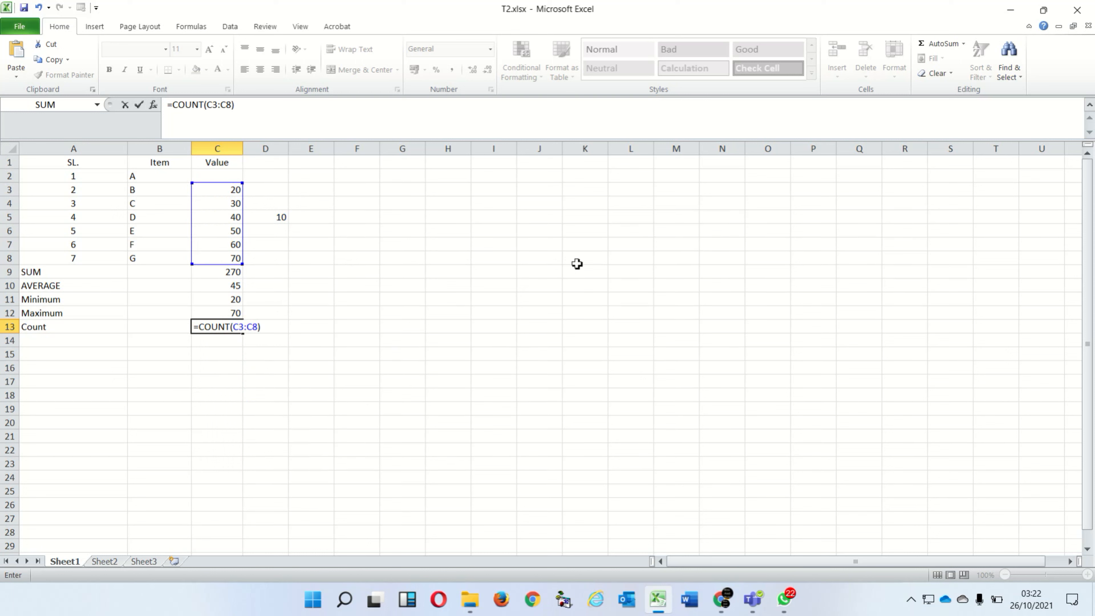
key("Return")
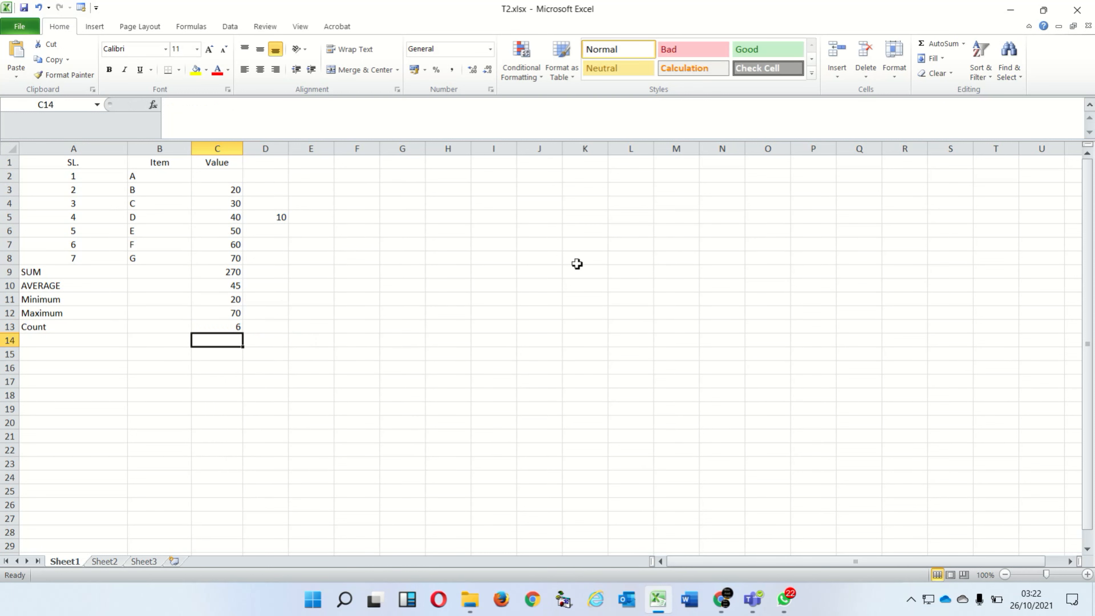
left_click(220, 326)
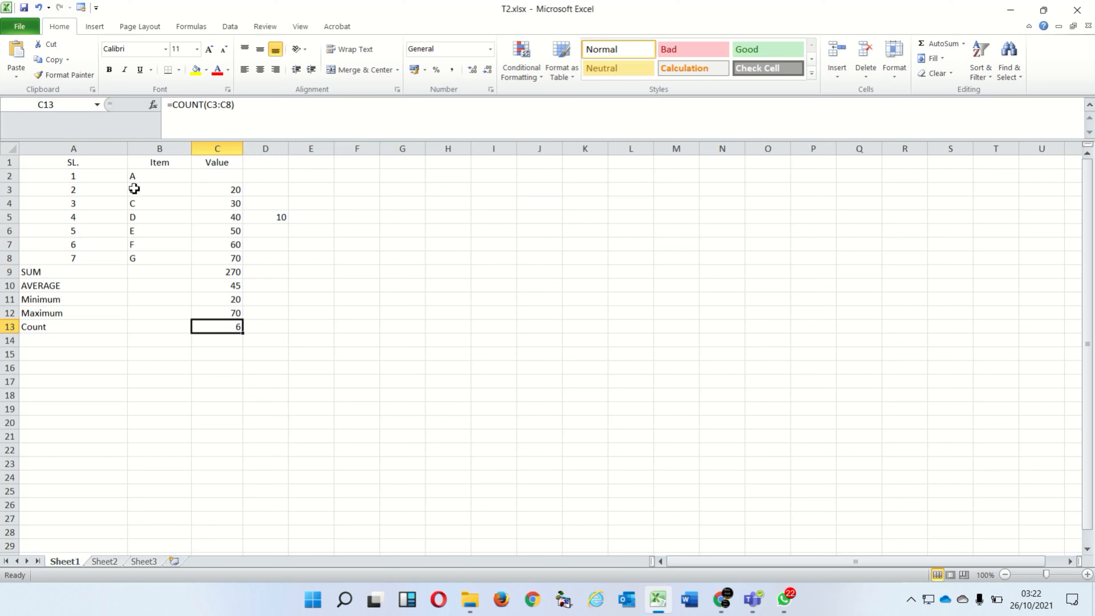
left_click(313, 261)
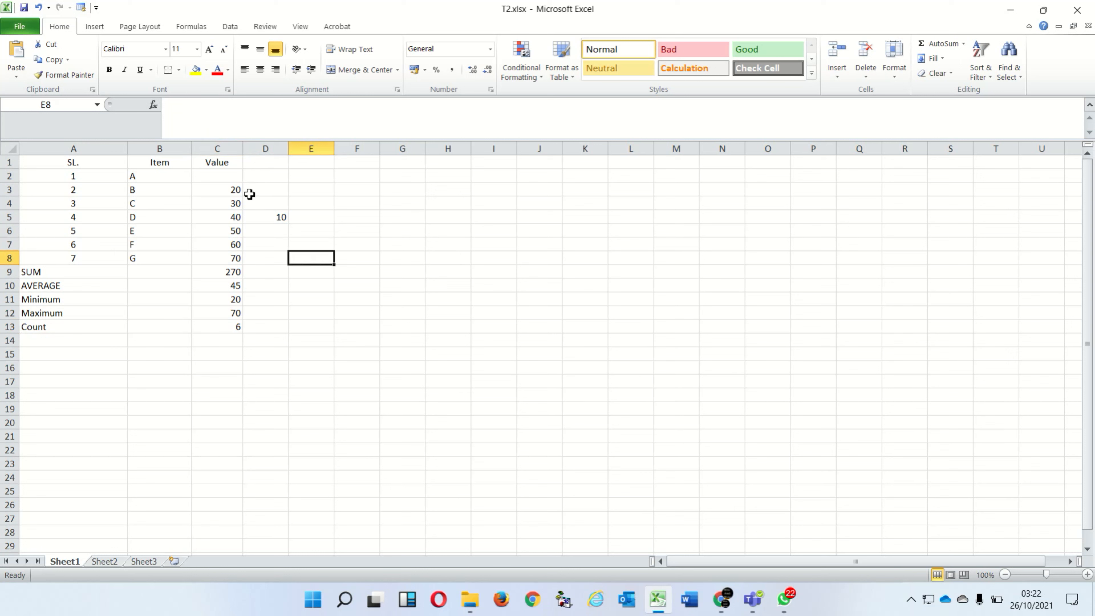
Enter 10 as the value of item A in the empty cell C2
left_click(238, 187)
left_click(236, 175)
type("10")
key("Return")
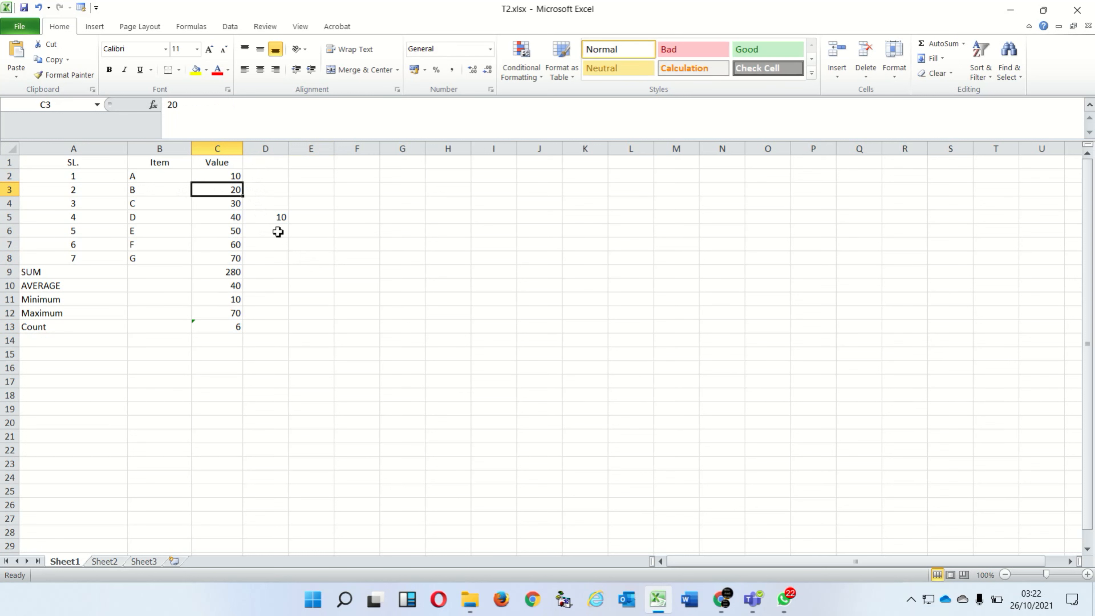
Replace the formula in cell C13 with =COUNT(C2:C8) to count all the item values
left_click(240, 324)
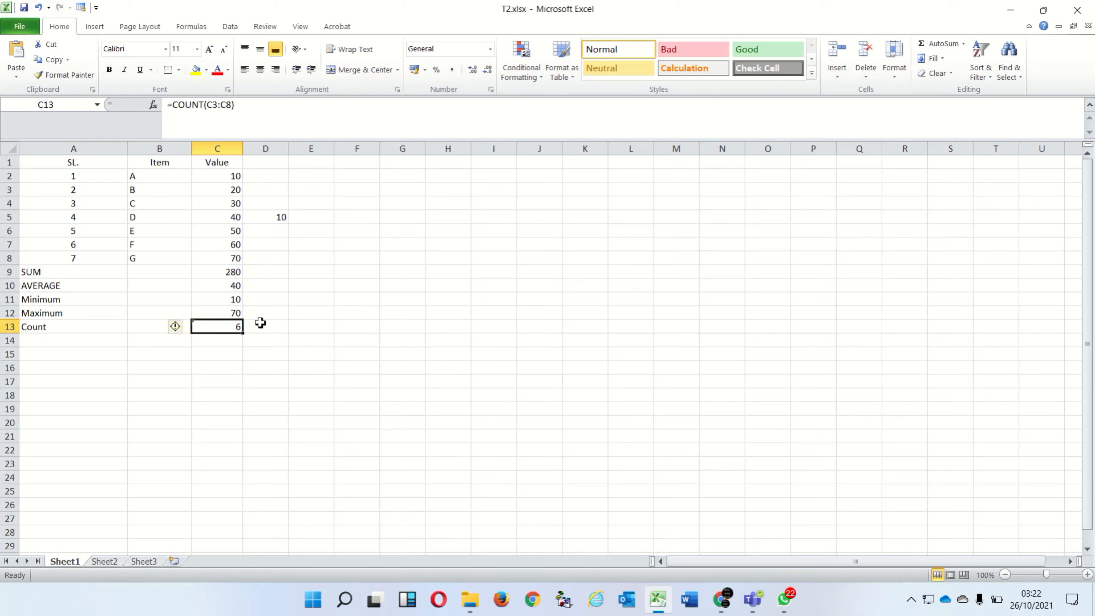
type("=")
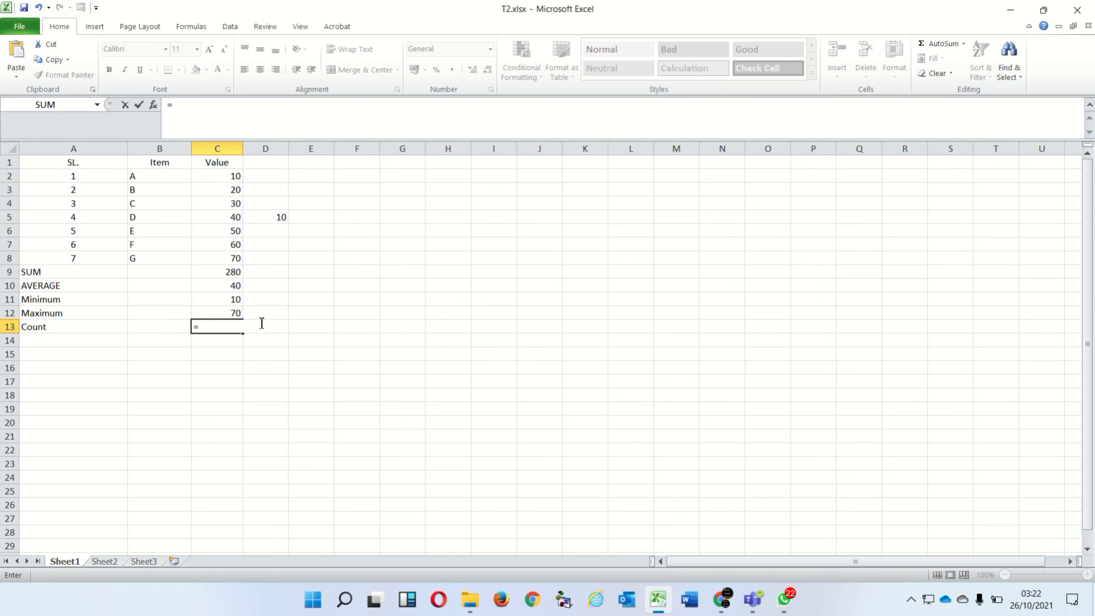
type("COUNT")
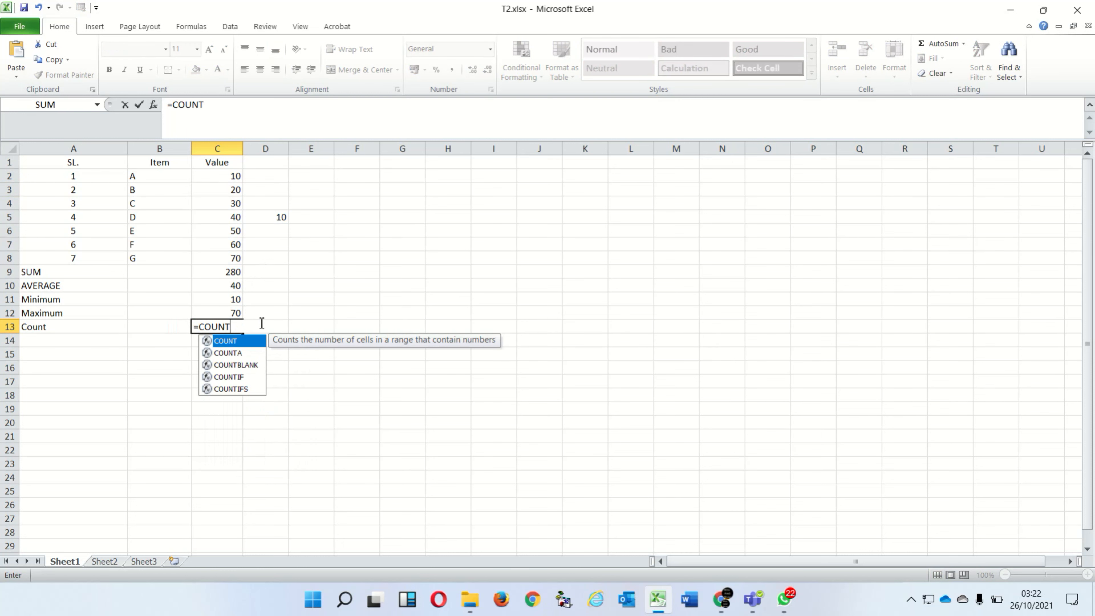
type("(")
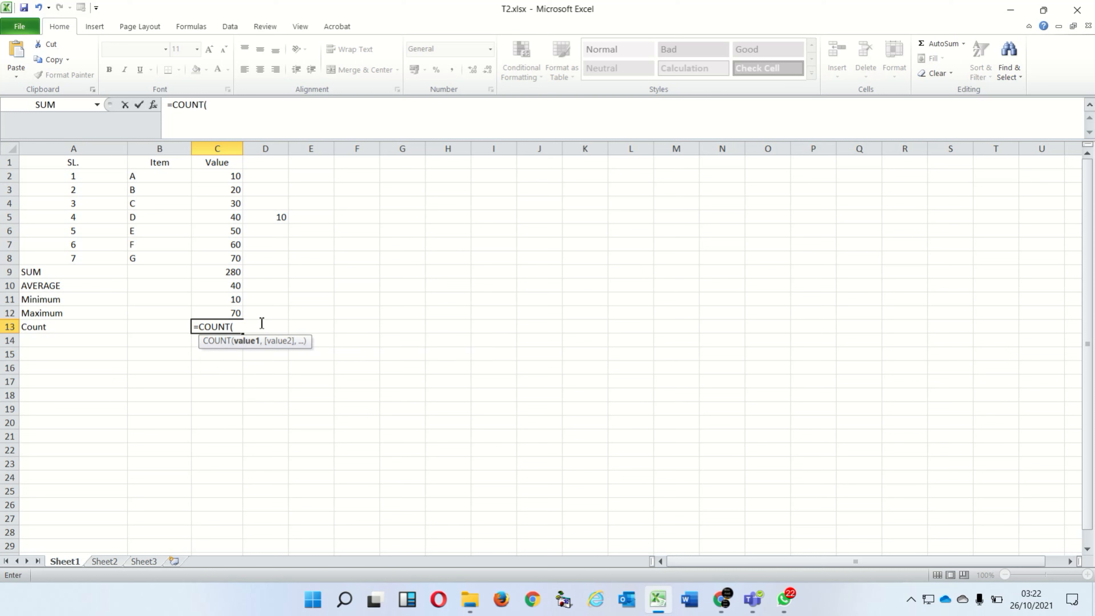
left_click(236, 176)
left_click_drag(236, 176, 222, 259)
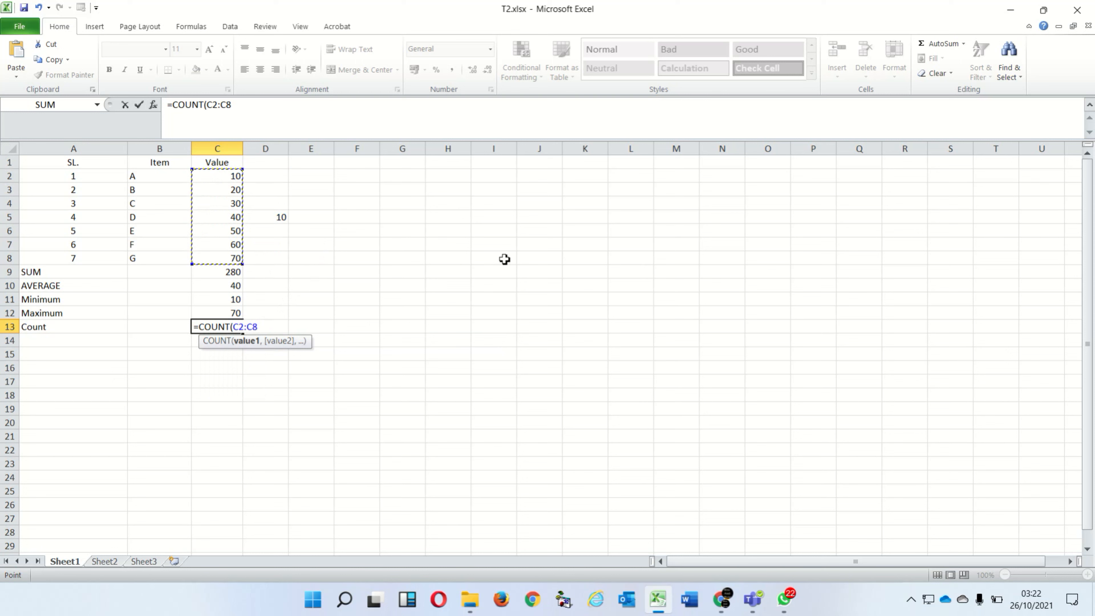
type(")")
key("Return")
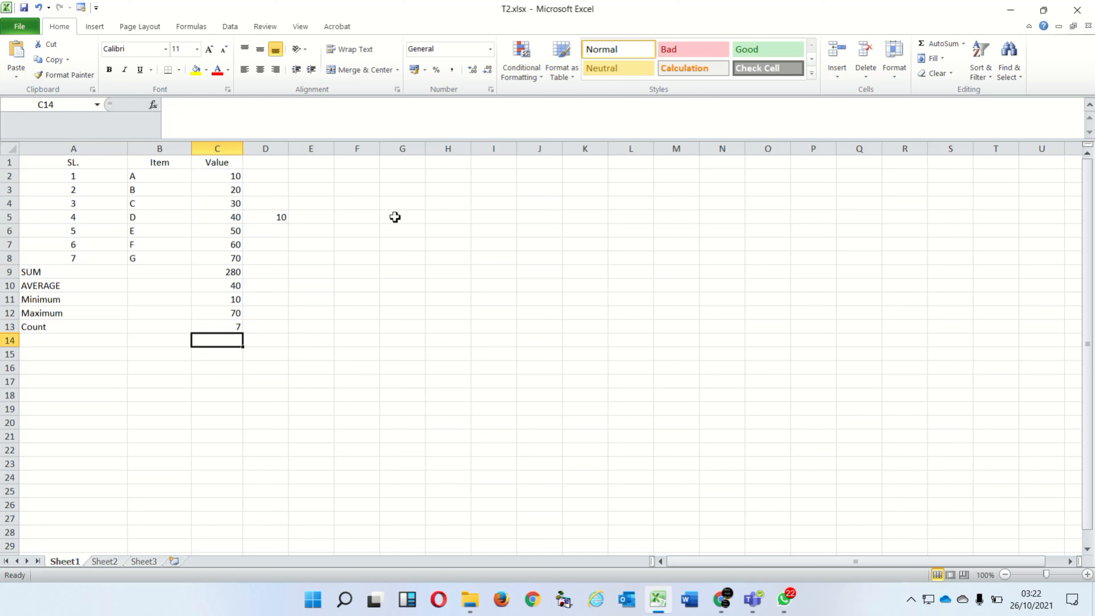
Delete the stray value in cell D5 beside the item values
left_click(272, 216)
key("Delete")
left_click(328, 215)
left_click(395, 245)
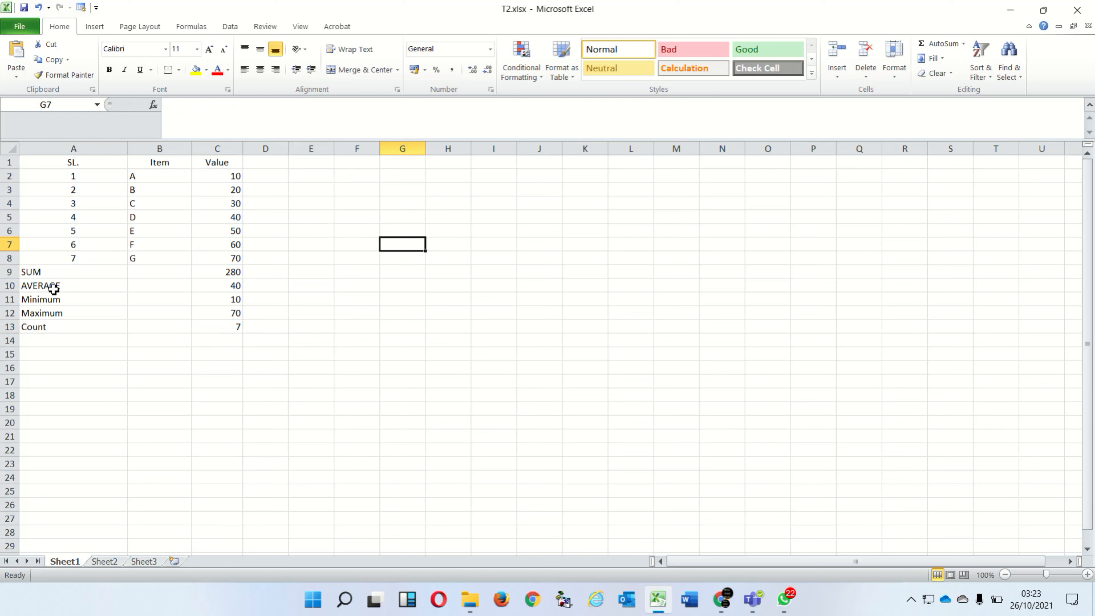
Review the SUM, AVERAGE, Minimum, Maximum and Count rows below the item values
left_click_drag(27, 273, 206, 273)
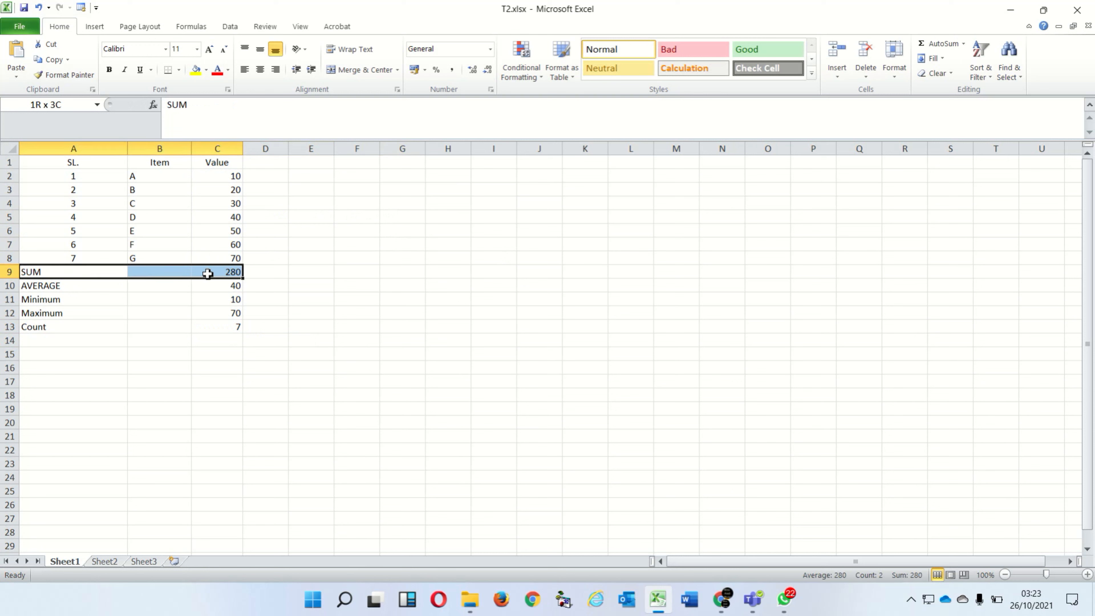
left_click_drag(26, 287, 224, 287)
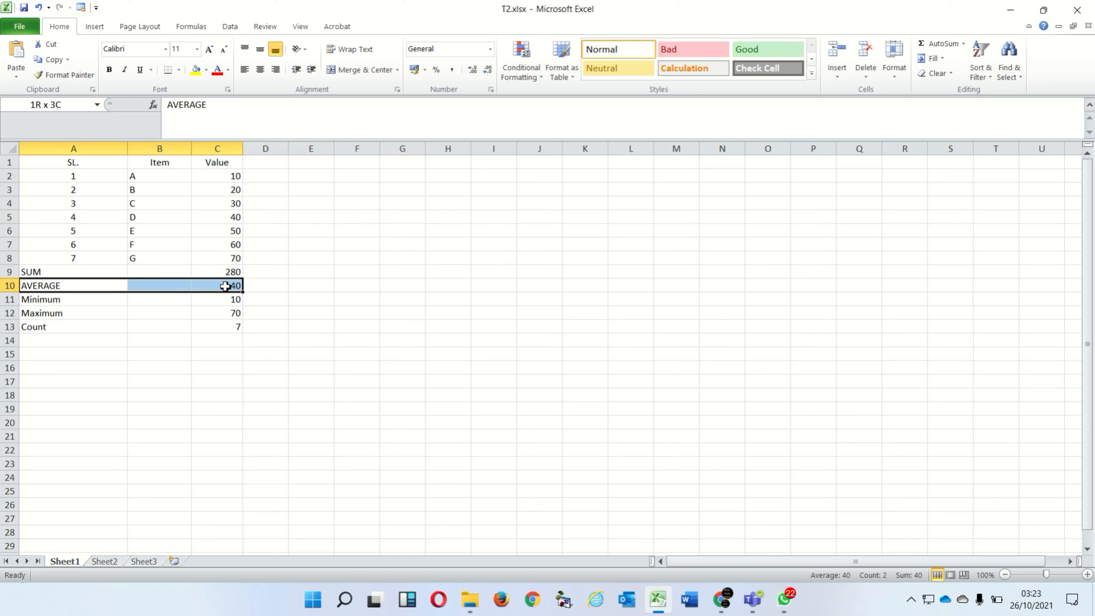
left_click_drag(32, 302, 197, 304)
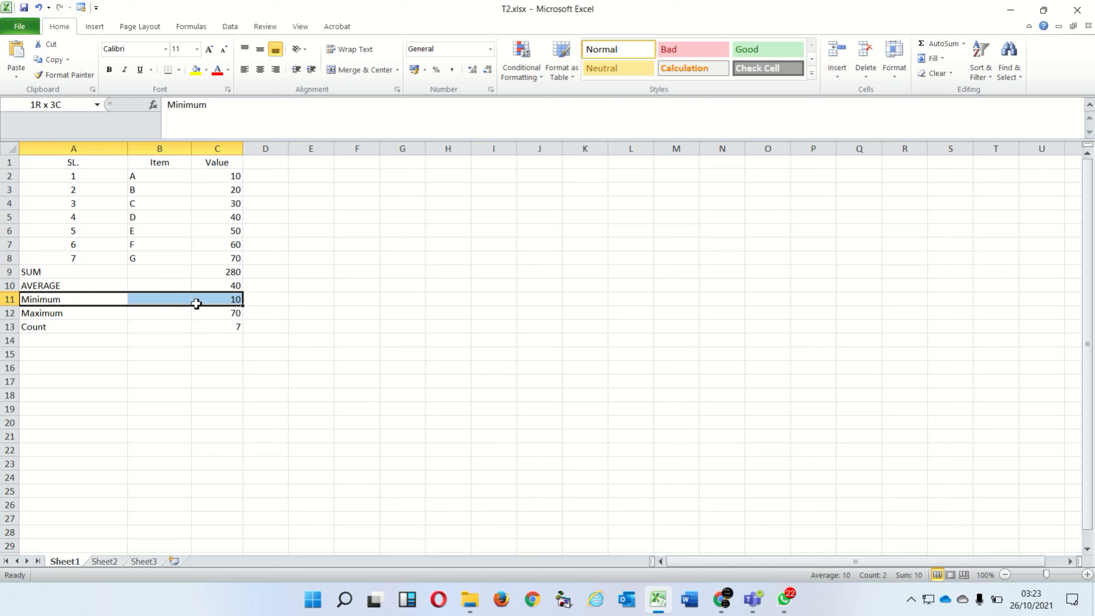
left_click_drag(41, 315, 239, 320)
left_click_drag(66, 301, 198, 298)
left_click_drag(71, 322, 203, 311)
left_click(100, 315)
left_click_drag(48, 326, 201, 330)
left_click(384, 286)
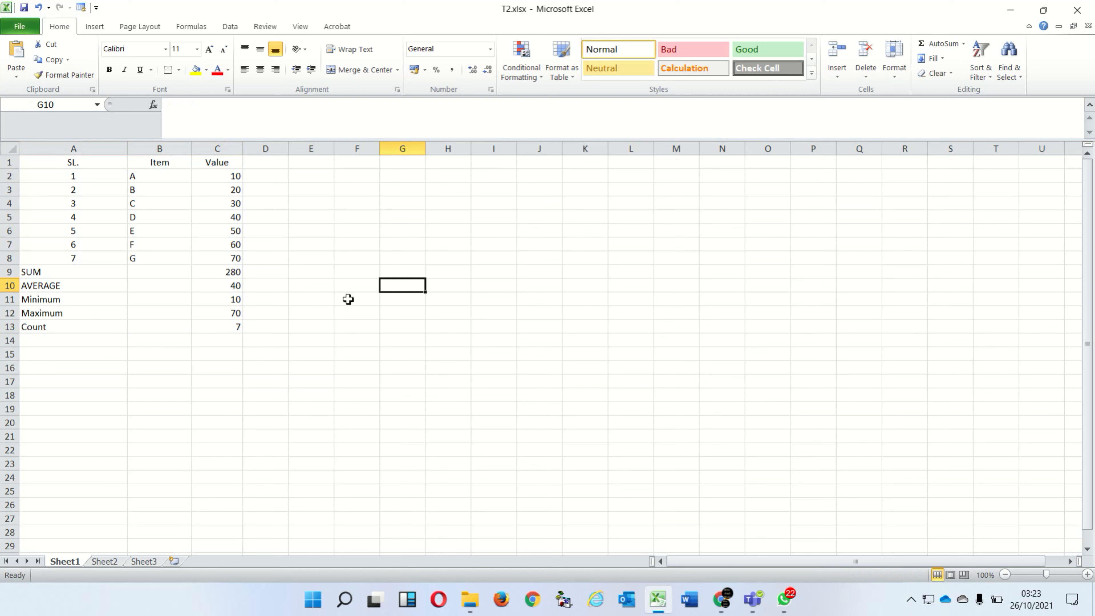
Insert a blank row above the SUM row to separate the summary from the item list
left_click(67, 341)
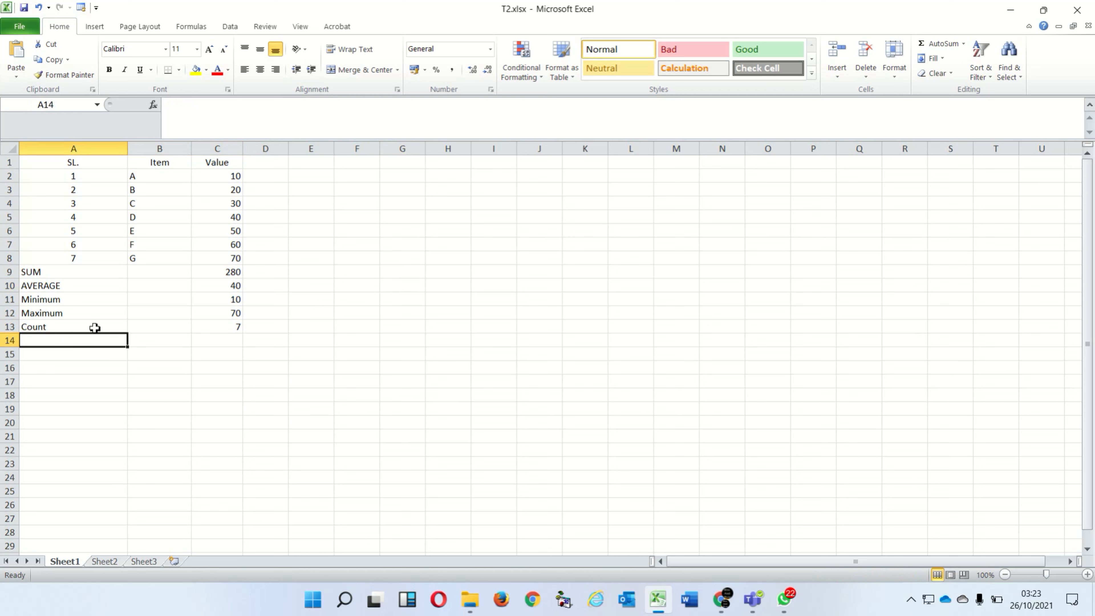
left_click(16, 272)
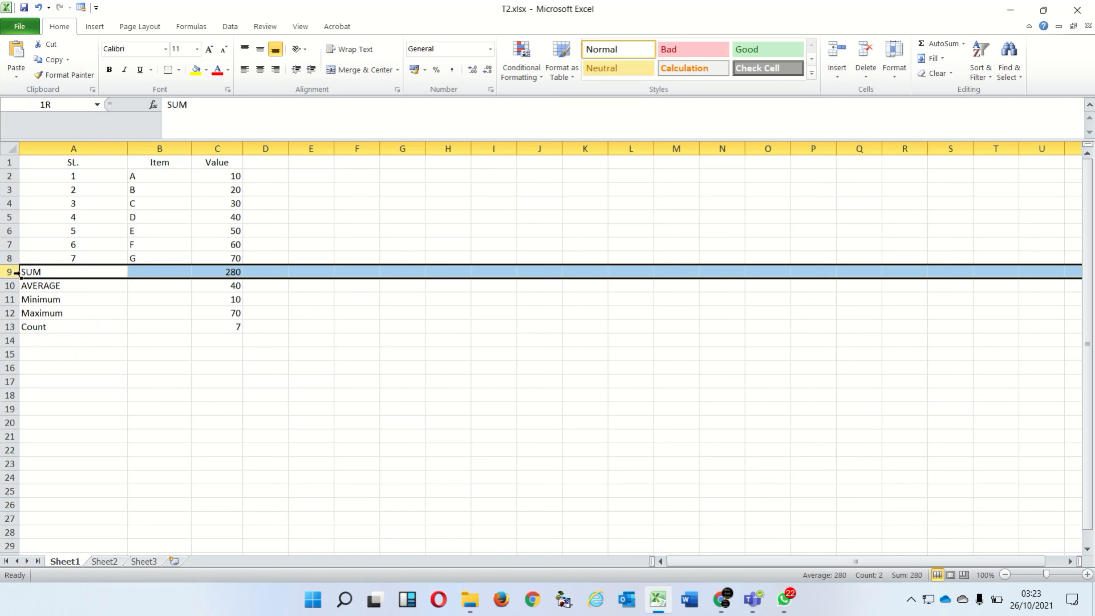
right_click(17, 272)
left_click(83, 361)
left_click(213, 366)
left_click(66, 358)
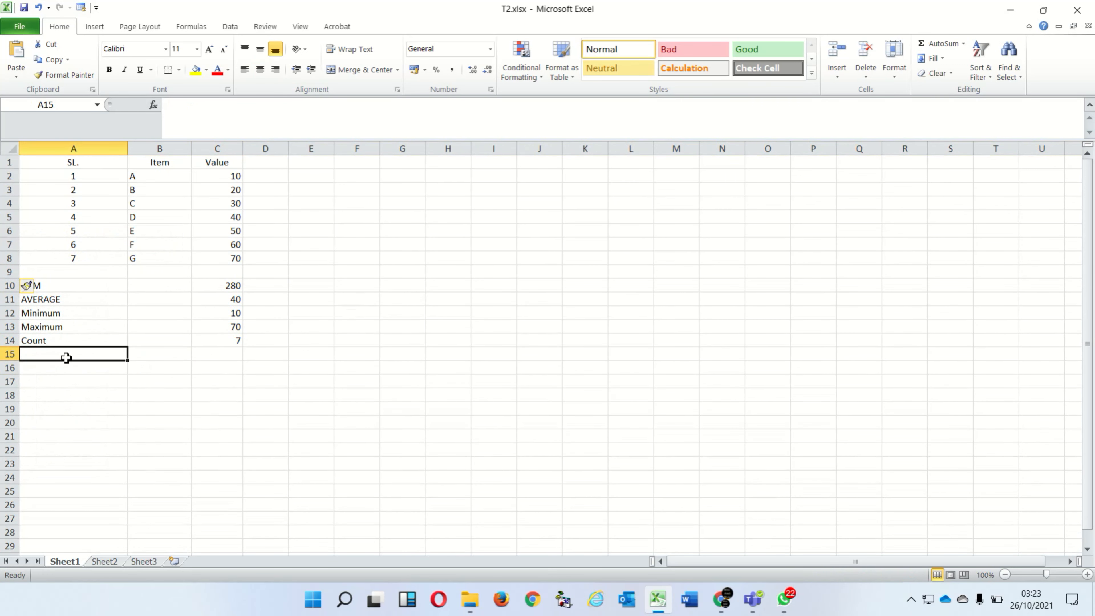
type("pRT")
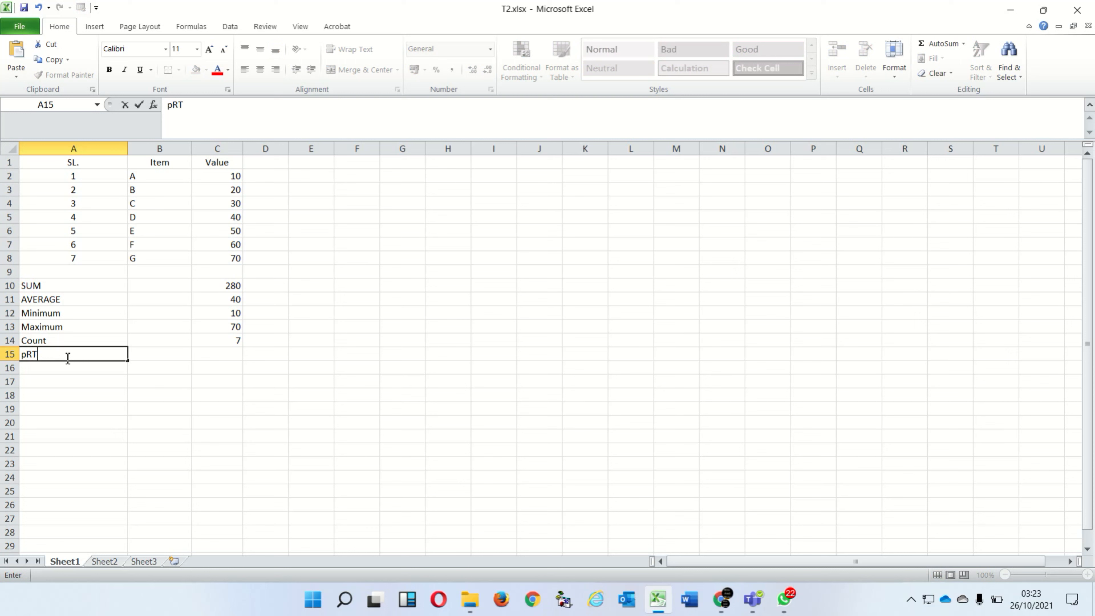
key("BackSpace")
key("BackSpace")
Add the column header Percentage in cell D1
left_click(279, 163)
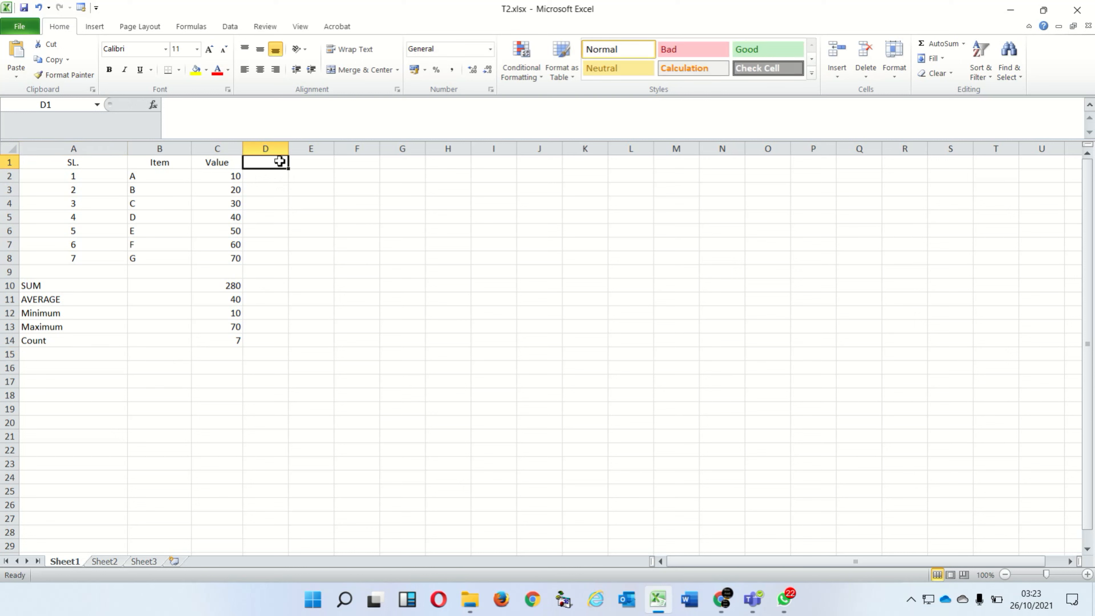
type("p")
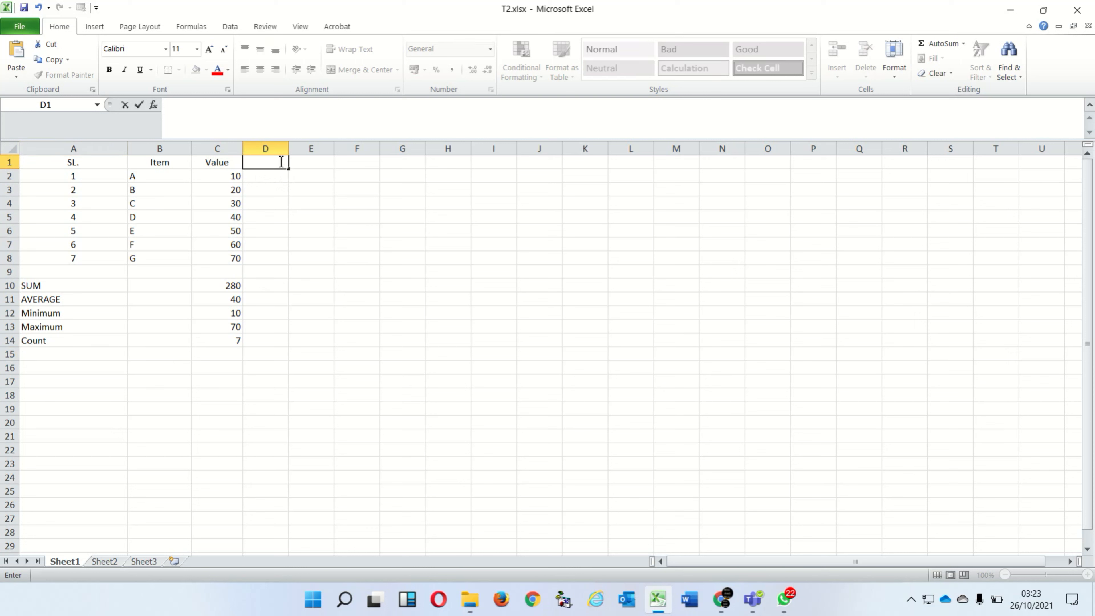
type("ercentage")
key("Return")
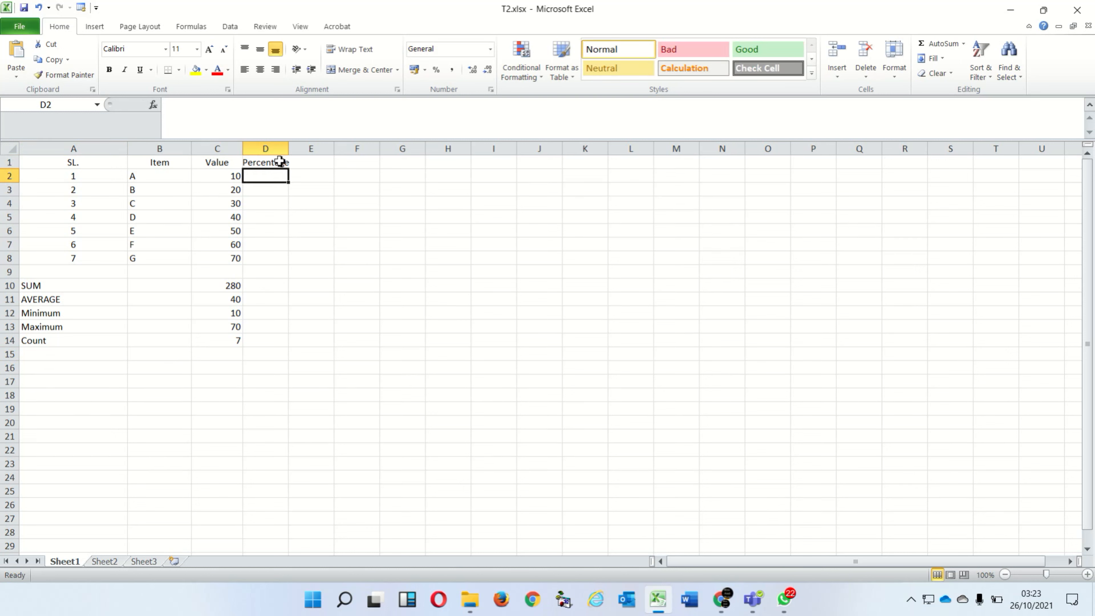
Enter the formula =C2/C10 in cell D2 to calculate item A's share of the sum
type("=")
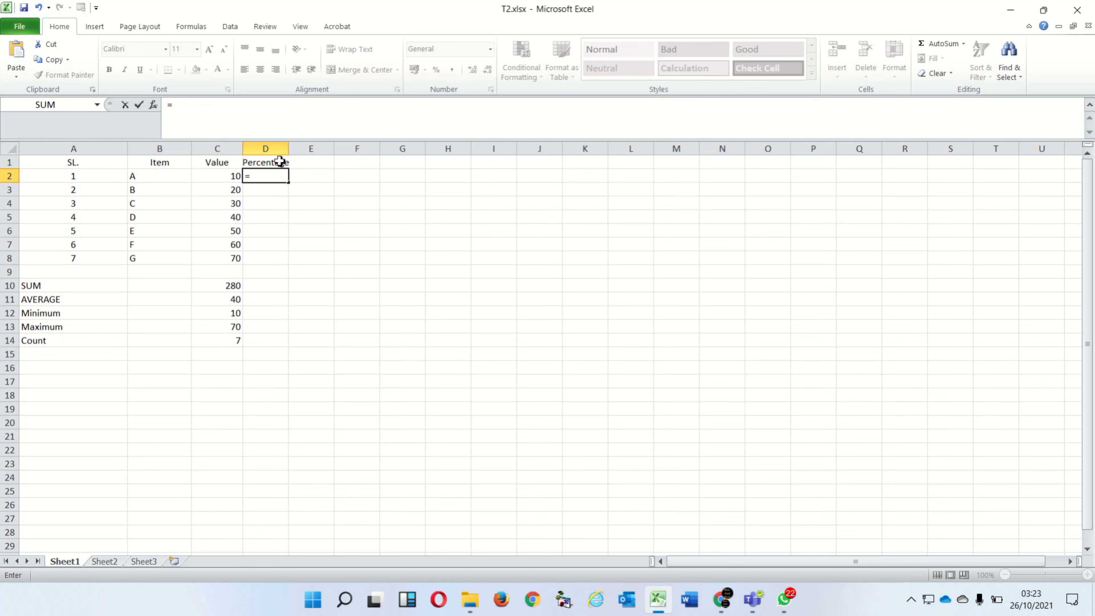
left_click(231, 175)
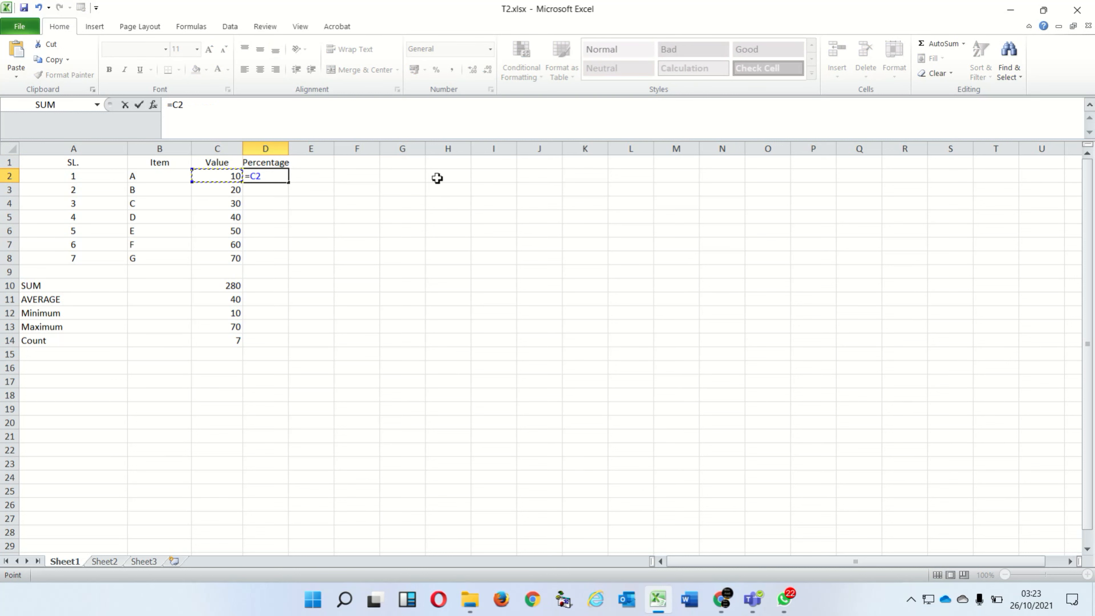
type("/")
left_click(213, 285)
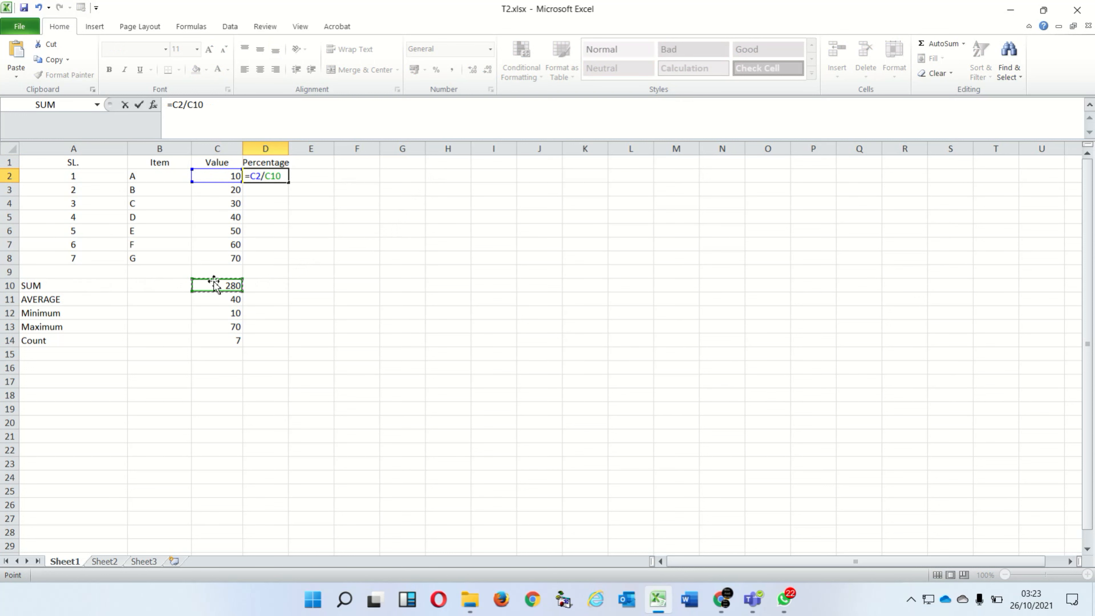
key("Return")
Widen the Percentage column and format it as Percentage with 2 decimal places
left_click_drag(288, 148, 340, 151)
left_click(303, 148)
right_click(307, 151)
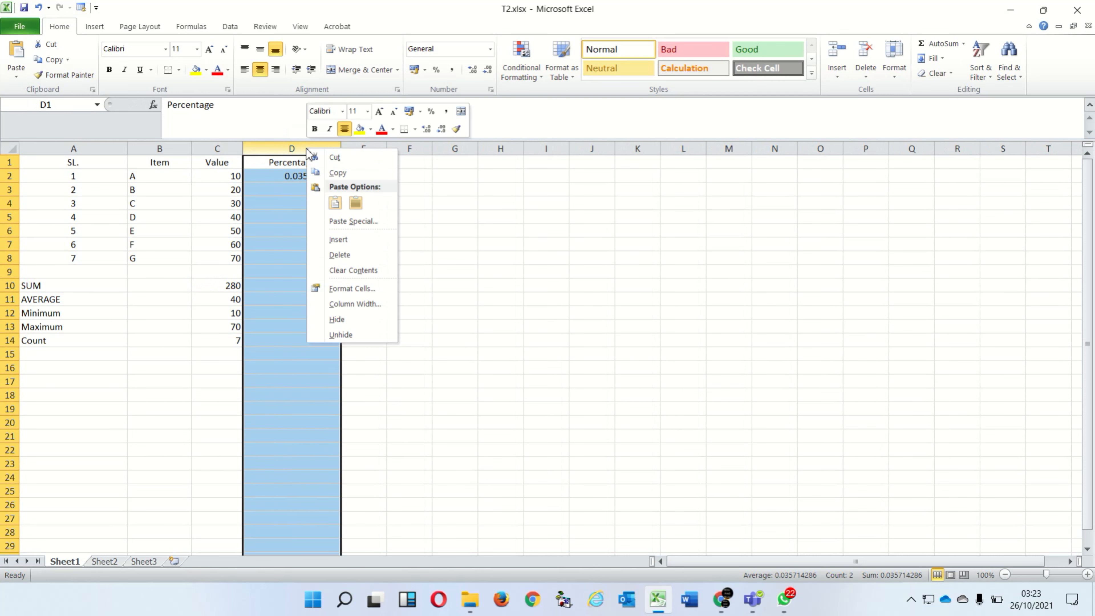
left_click(369, 288)
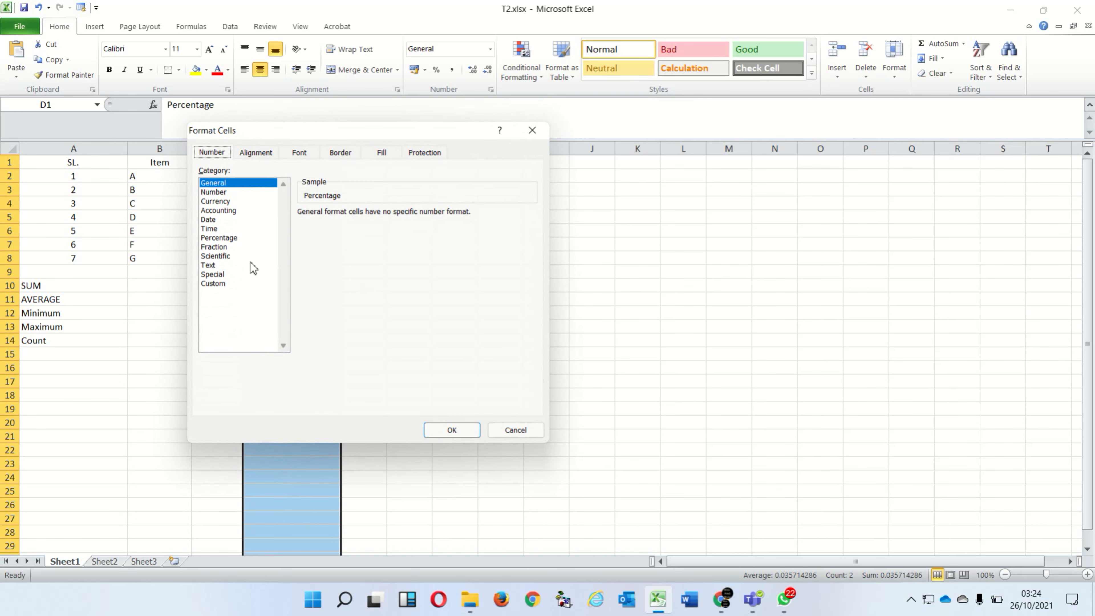
left_click(228, 238)
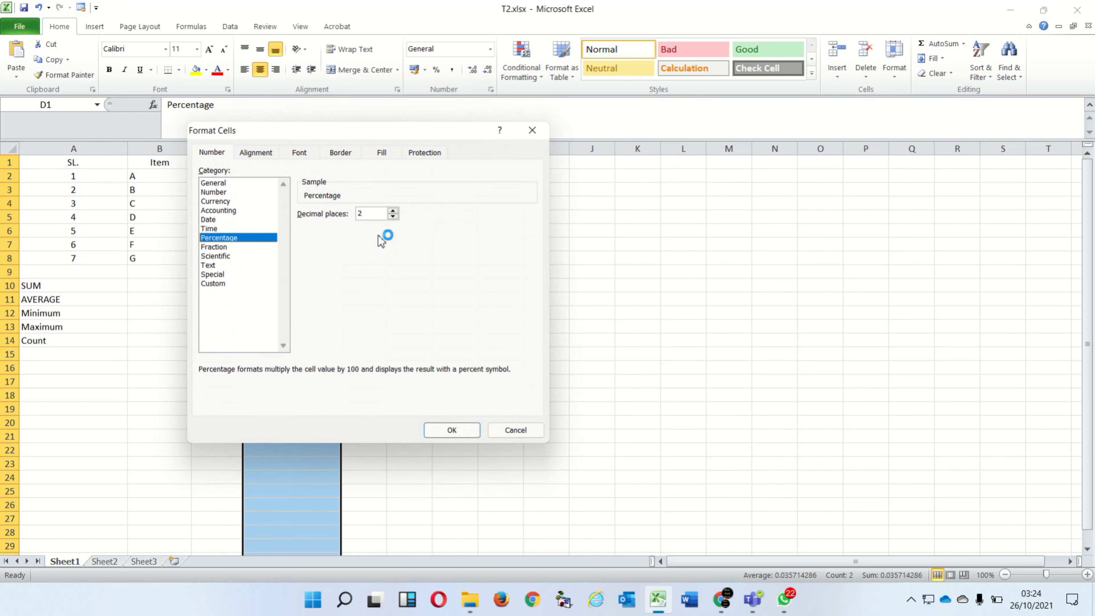
left_click(452, 430)
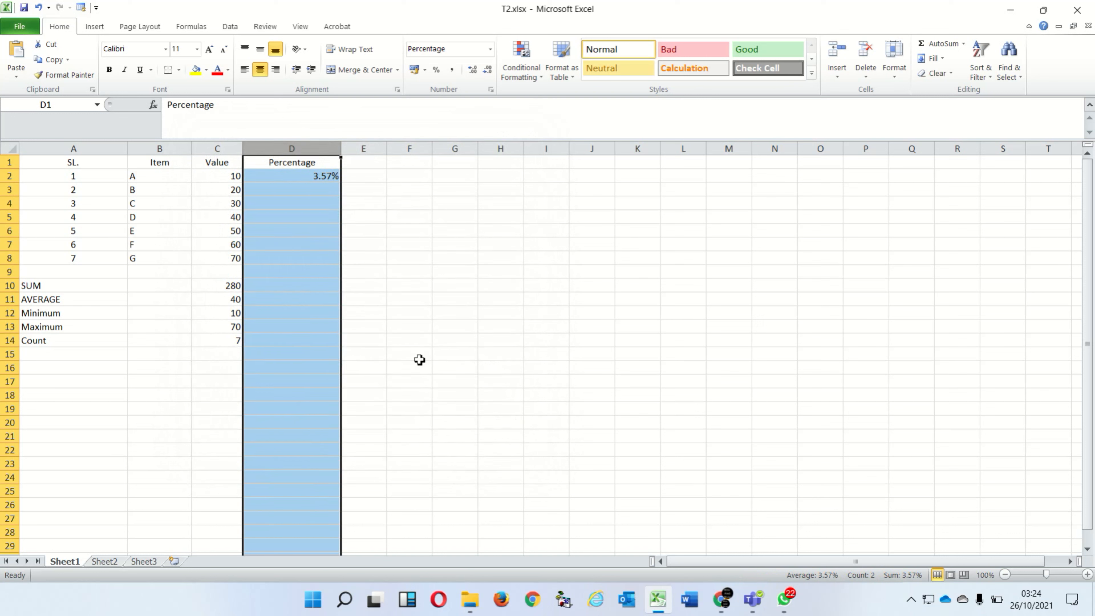
left_click(419, 355)
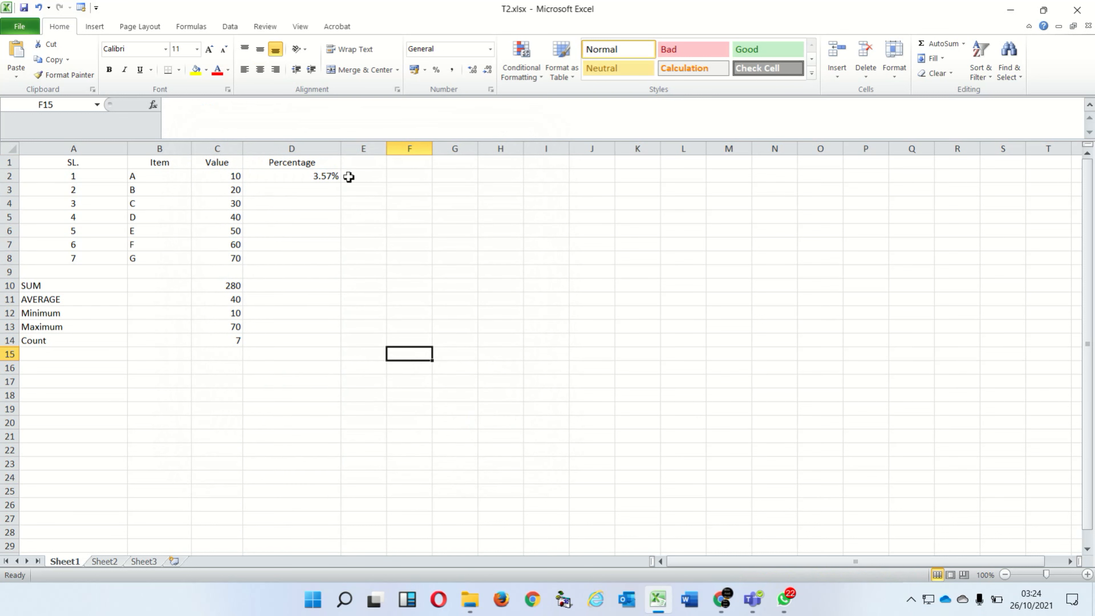
Enter the formula =C3/C10 in cell D3 to calculate item B's share of the sum
left_click(335, 177)
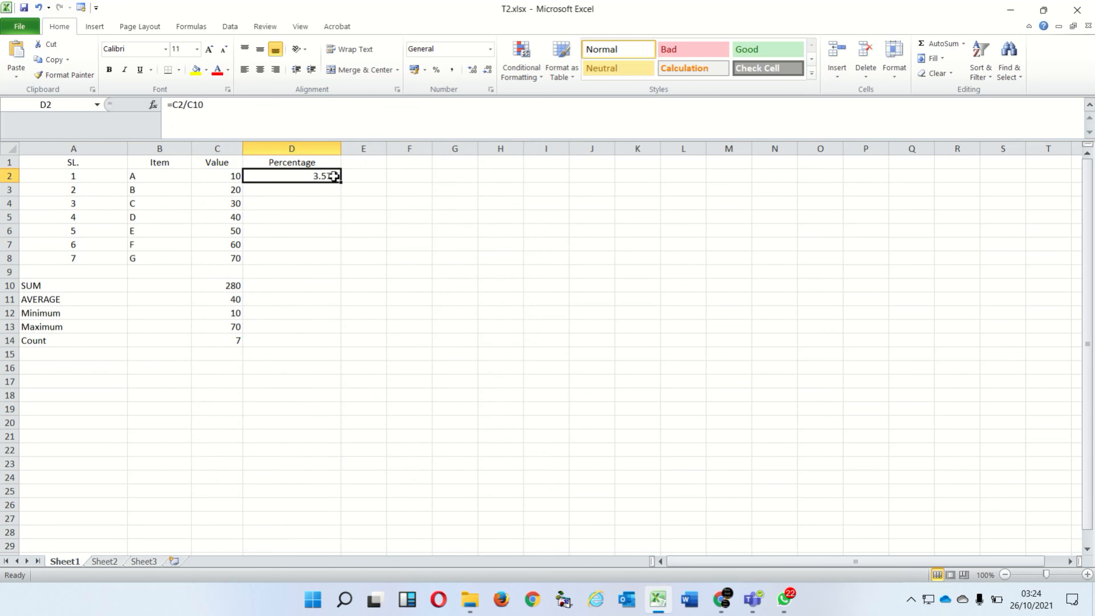
left_click(319, 189)
type("=")
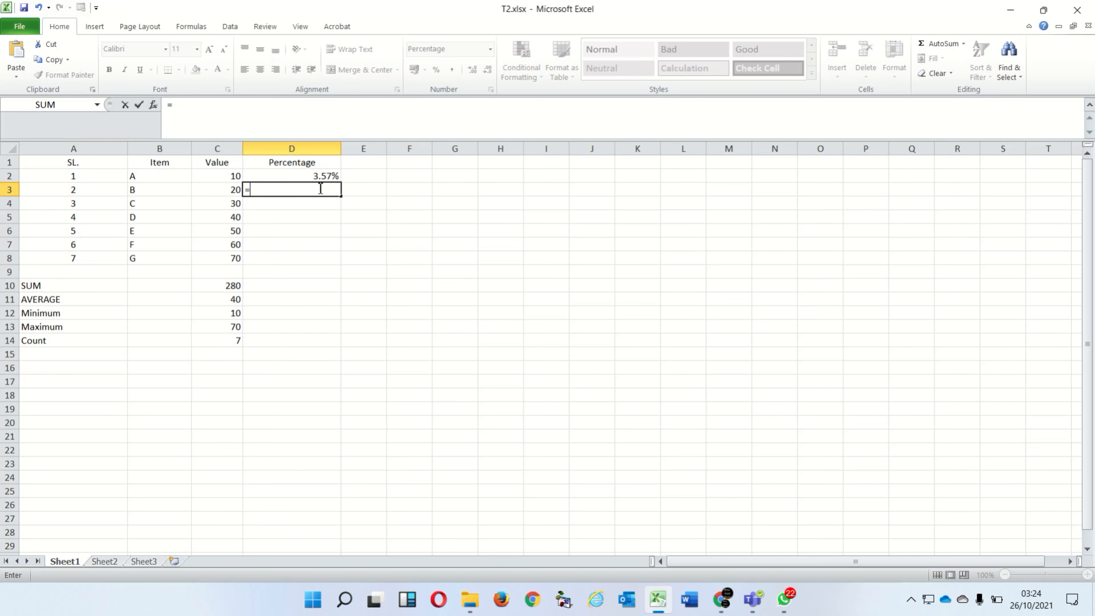
left_click(225, 189)
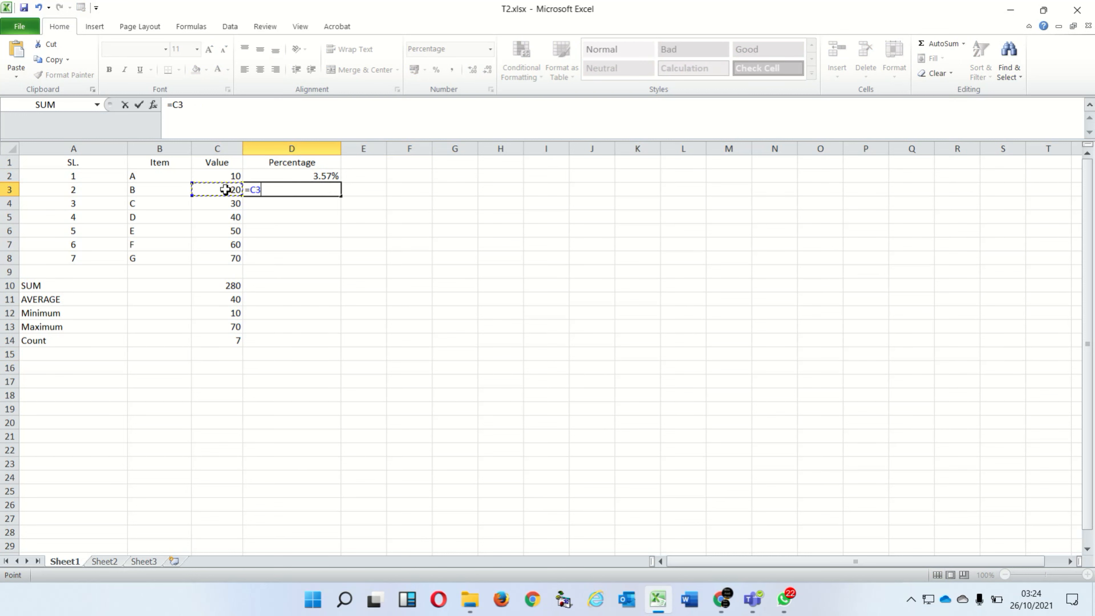
type("/")
left_click(236, 284)
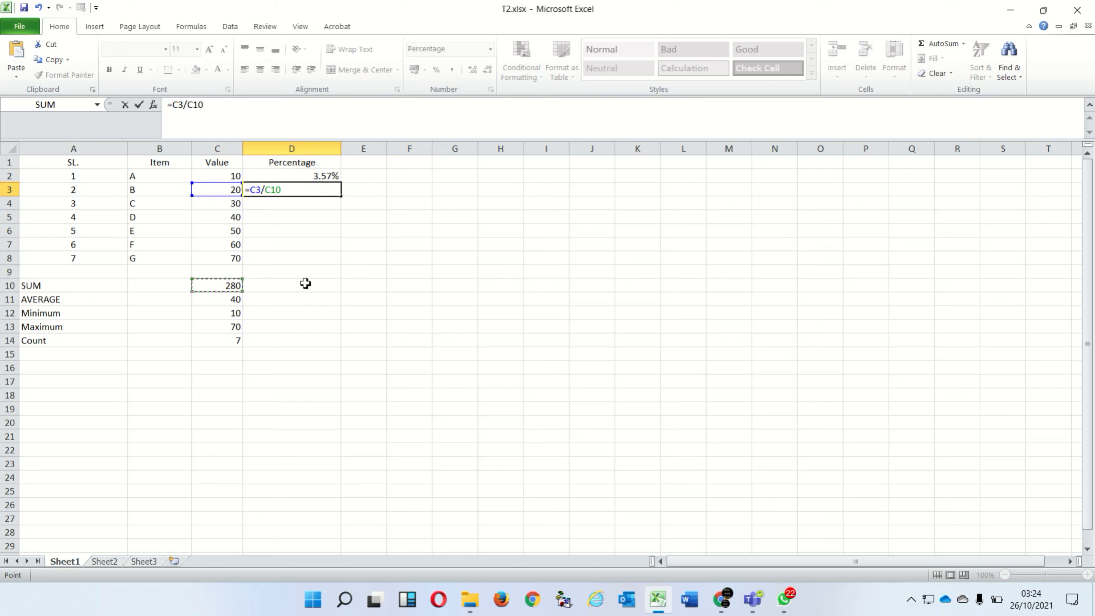
key("Return")
Enter the formula =C4/C10 in cell D4 to calculate item C's share of the sum
type("=")
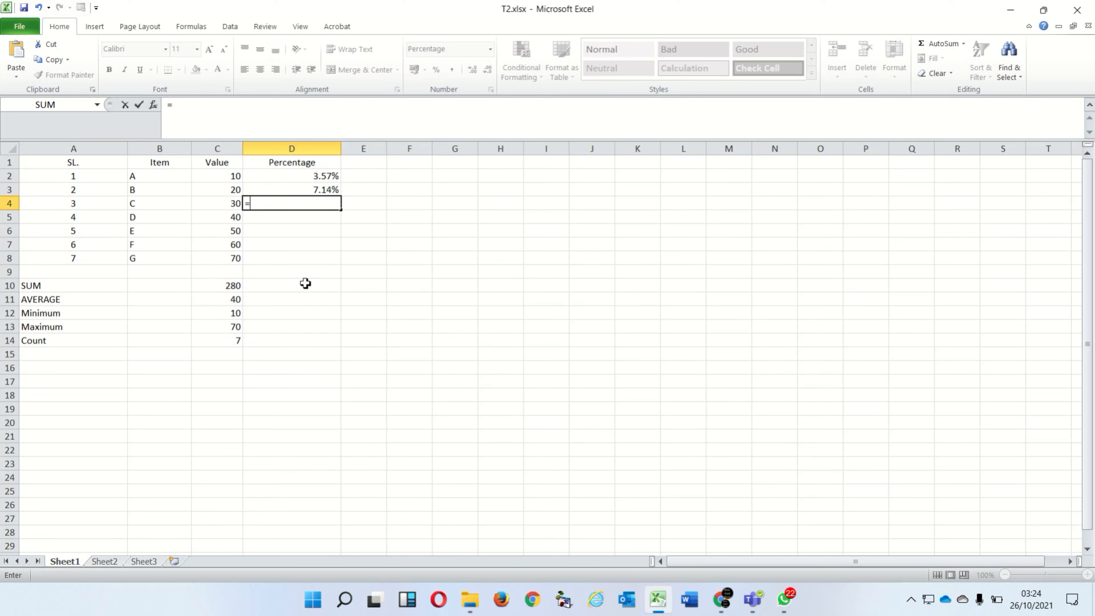
left_click(235, 203)
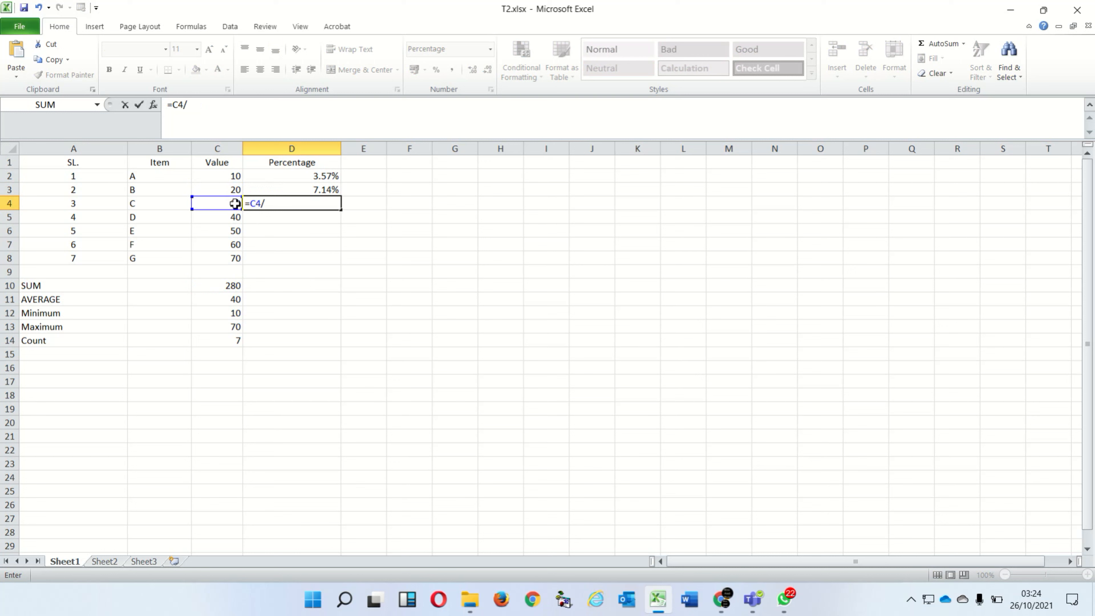
left_click(238, 287)
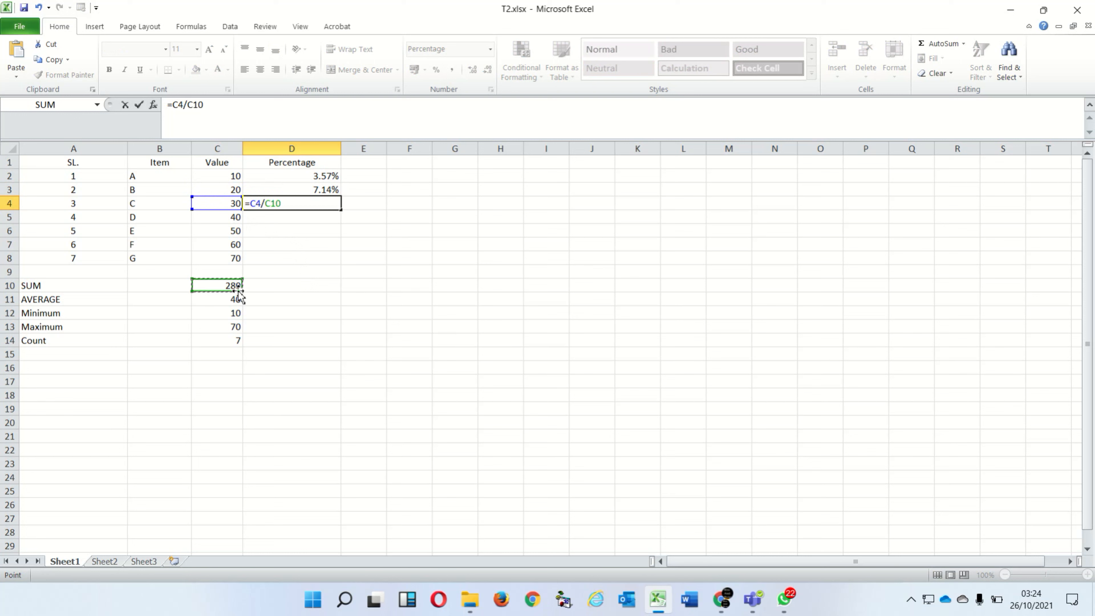
key("Return")
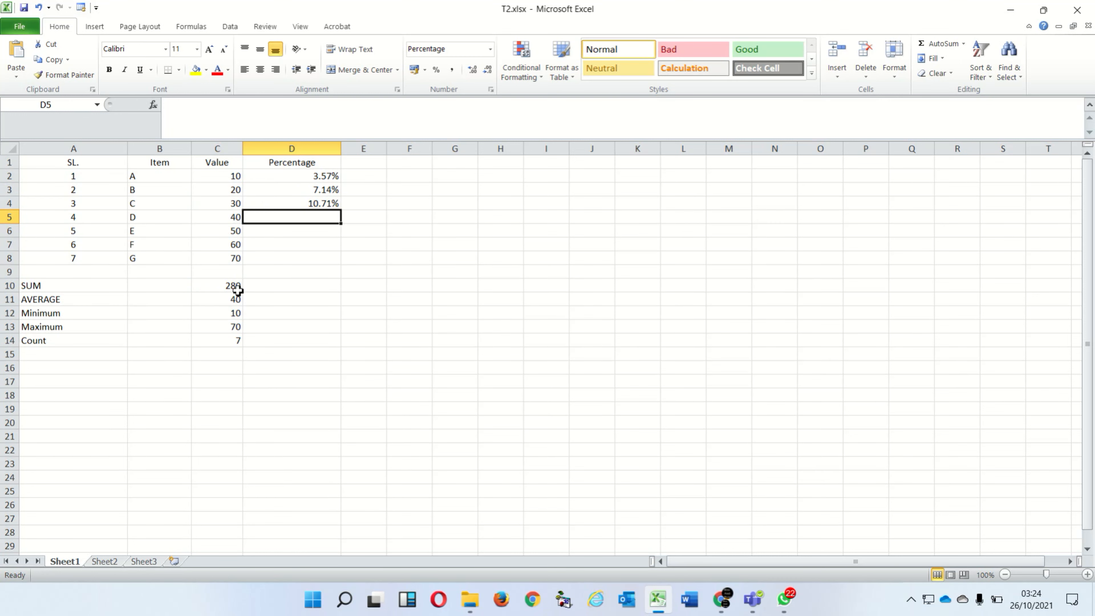
Copy the sum in cell C10 and paste it as values only into cells C17:C29
left_click(325, 259)
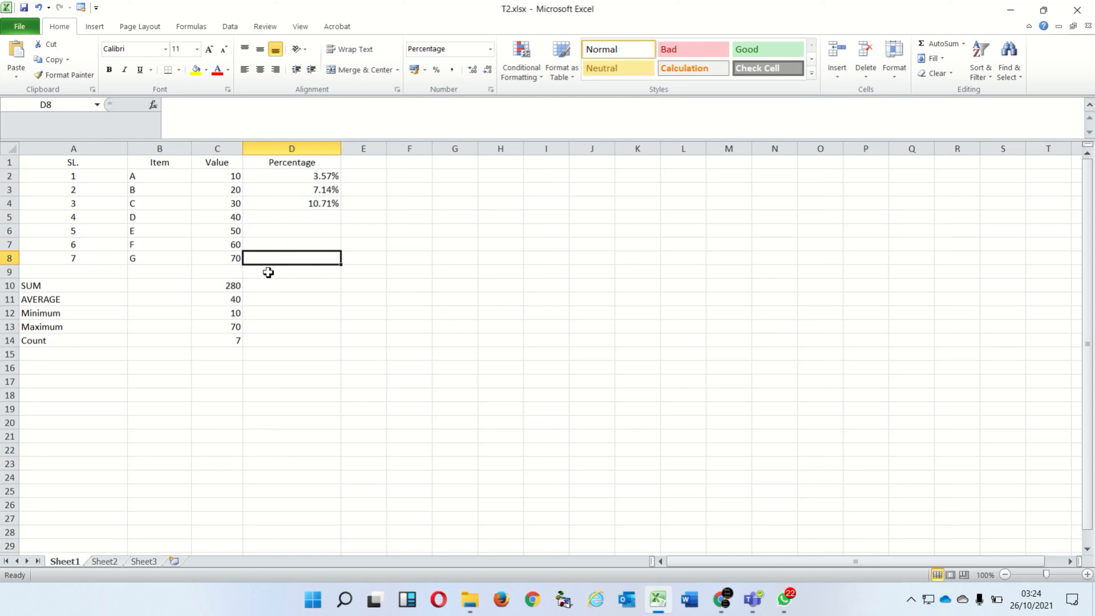
left_click(238, 286)
right_click(239, 286)
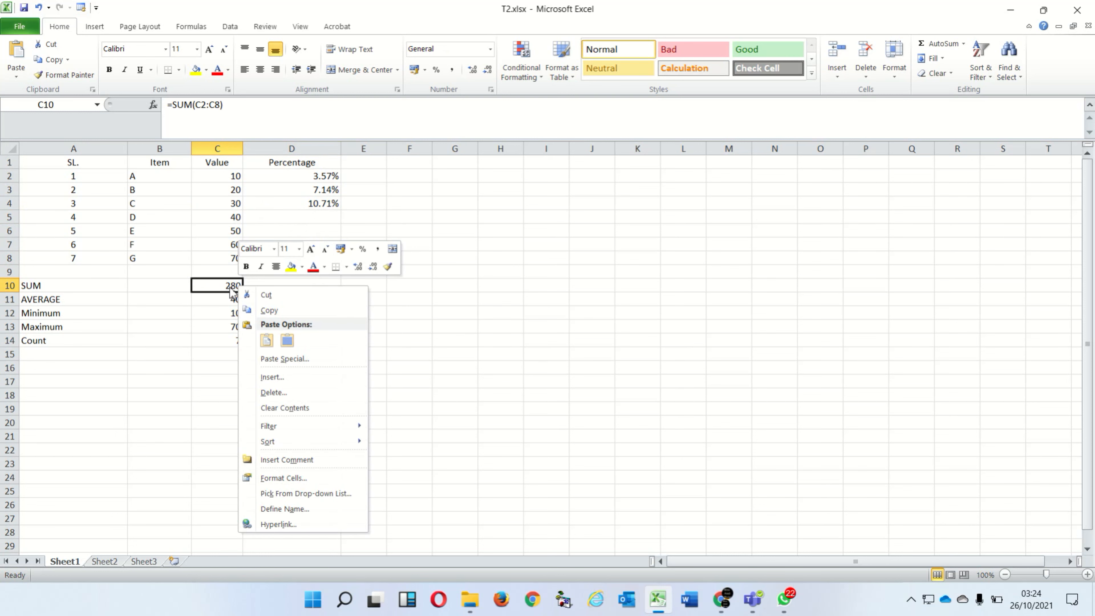
left_click(265, 311)
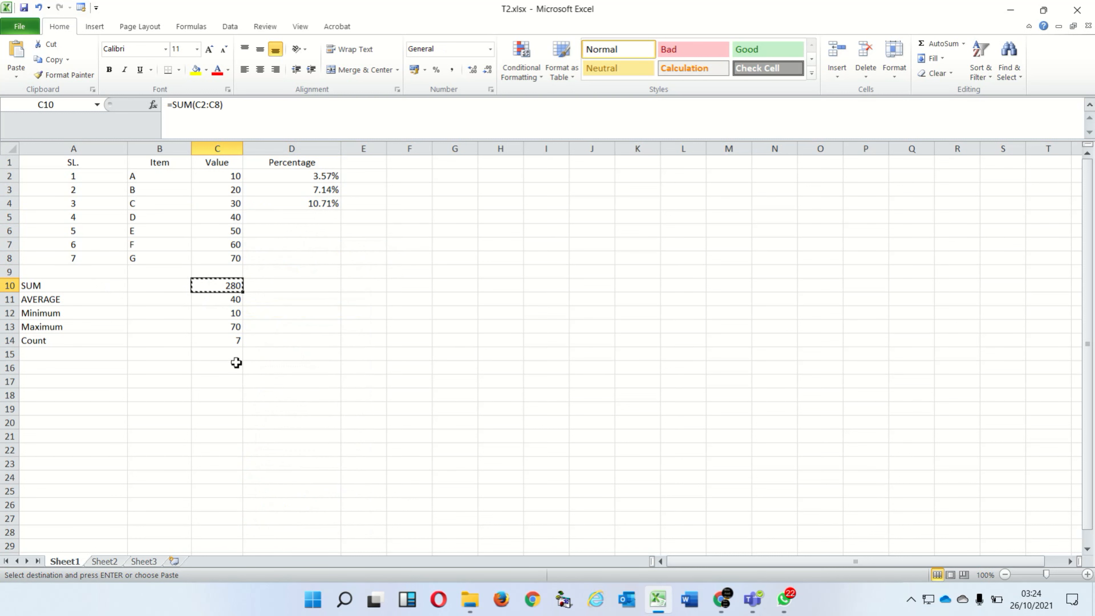
left_click(234, 377)
left_click_drag(235, 377, 237, 545)
right_click(230, 507)
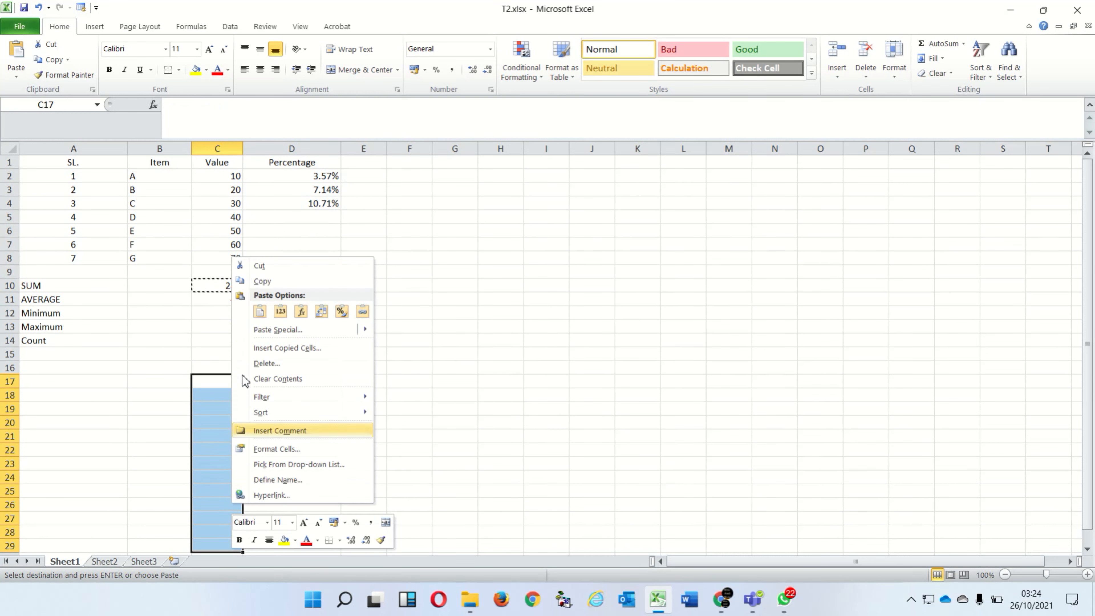
left_click(264, 332)
left_click(170, 273)
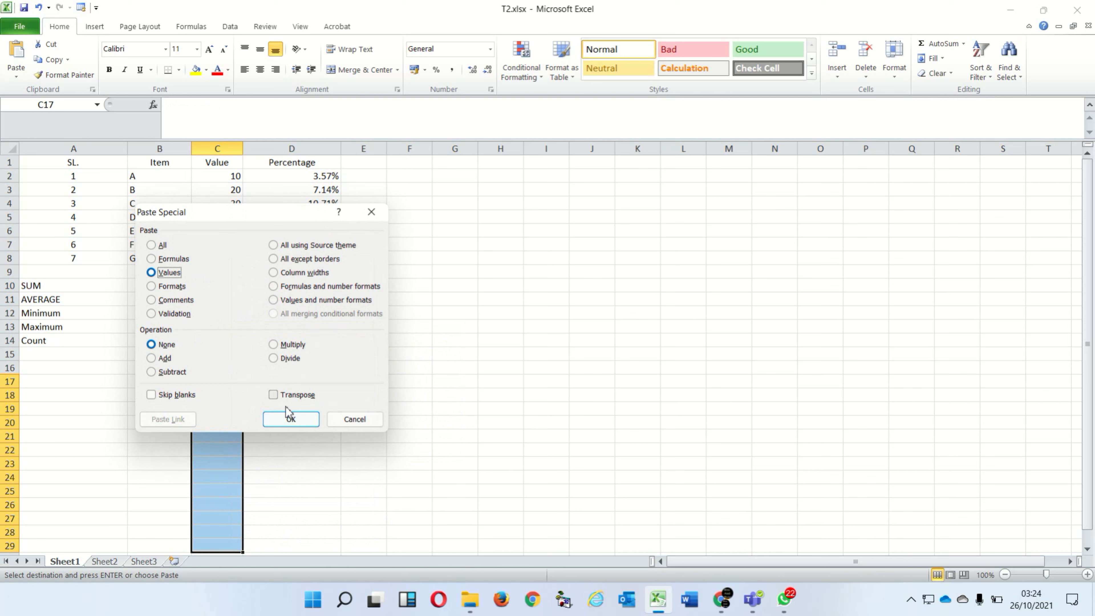
left_click(286, 419)
left_click(279, 393)
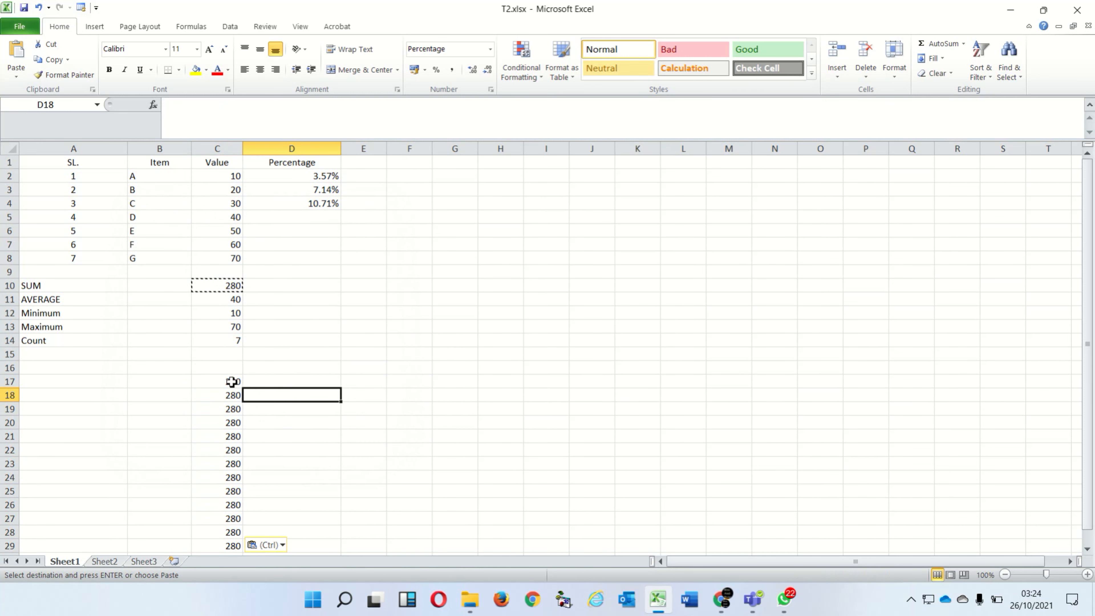
Replace the formula in cell D2 with =C2/C17 to calculate item A's share using the pasted sum value
left_click(323, 180)
type("=")
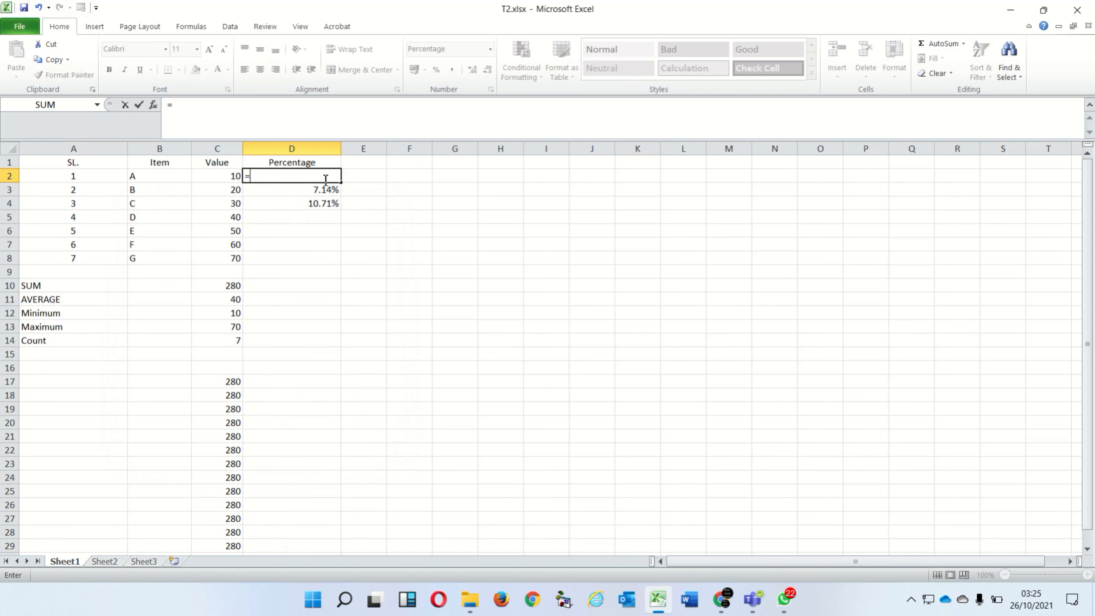
left_click(224, 175)
type("/")
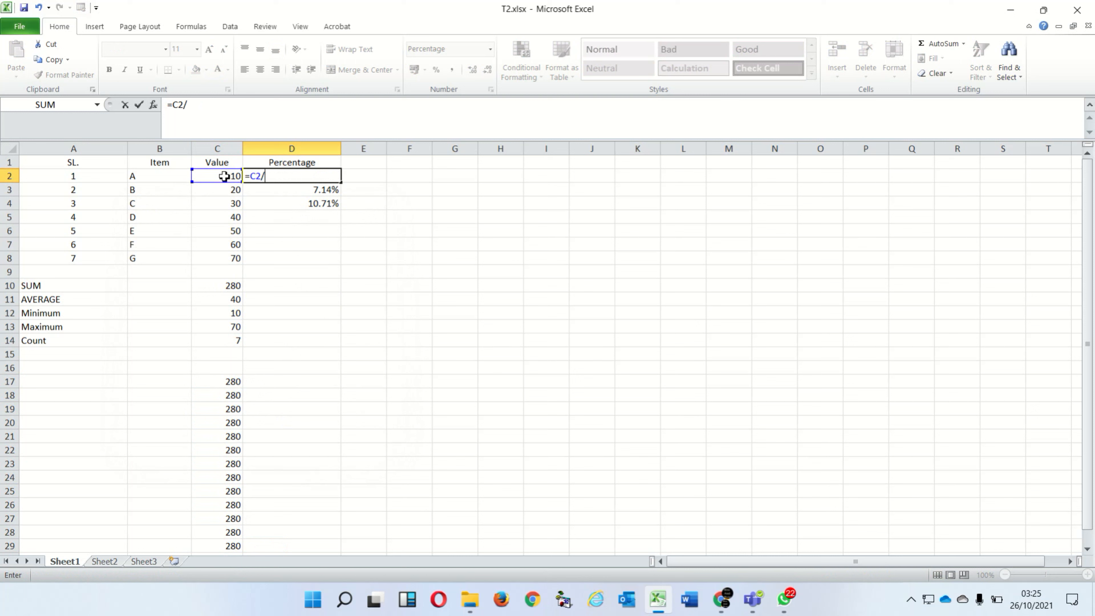
left_click(235, 382)
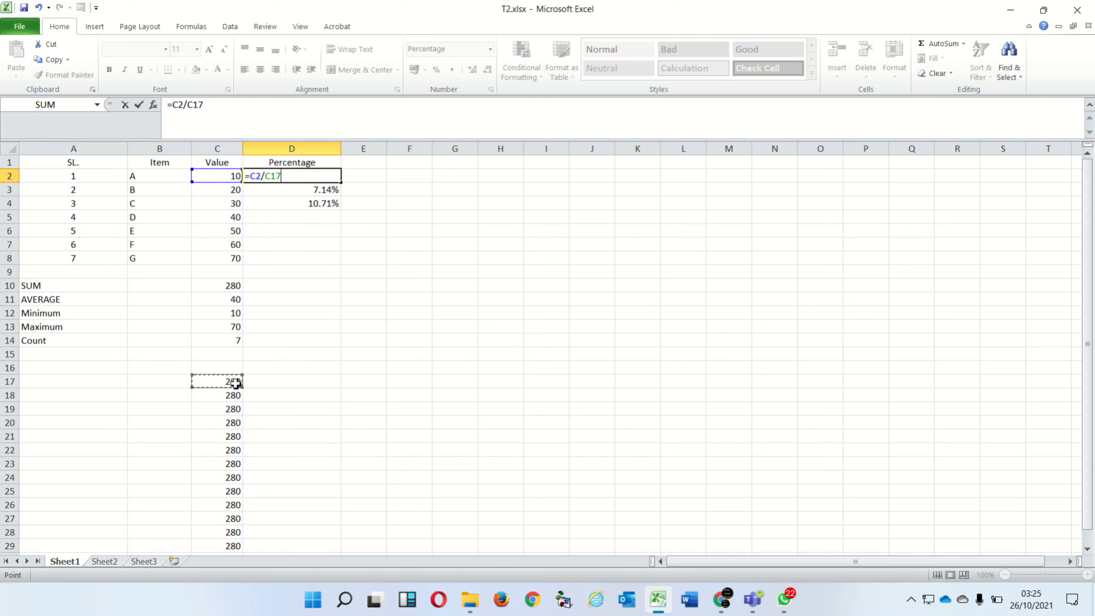
key("Return")
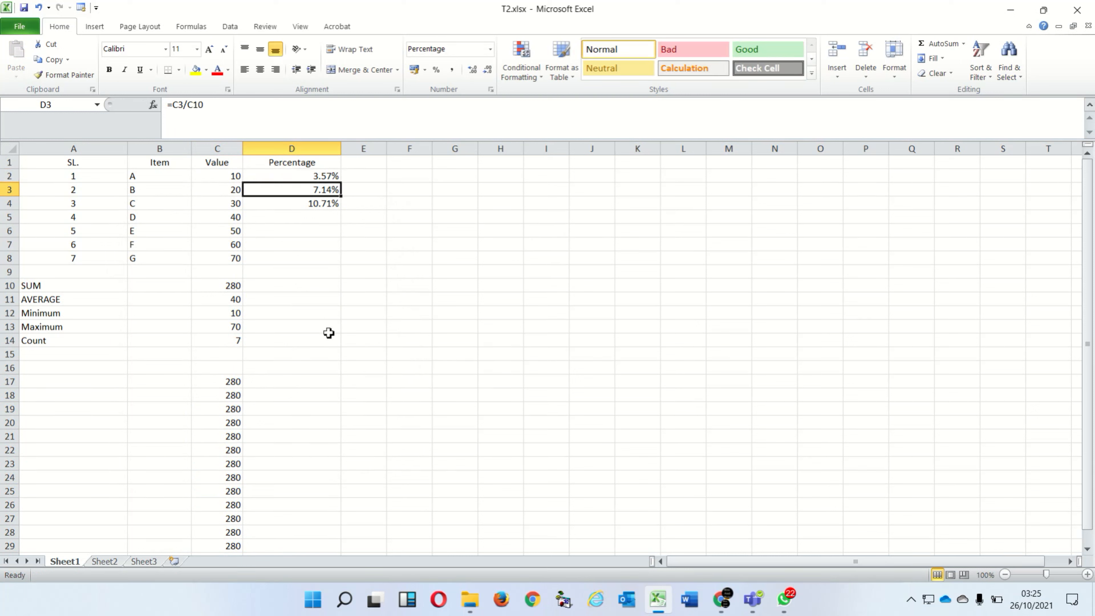
Copy the formula in cell D2 and paste it into cells D3:D8 for the remaining items
left_click(326, 176)
right_click(326, 176)
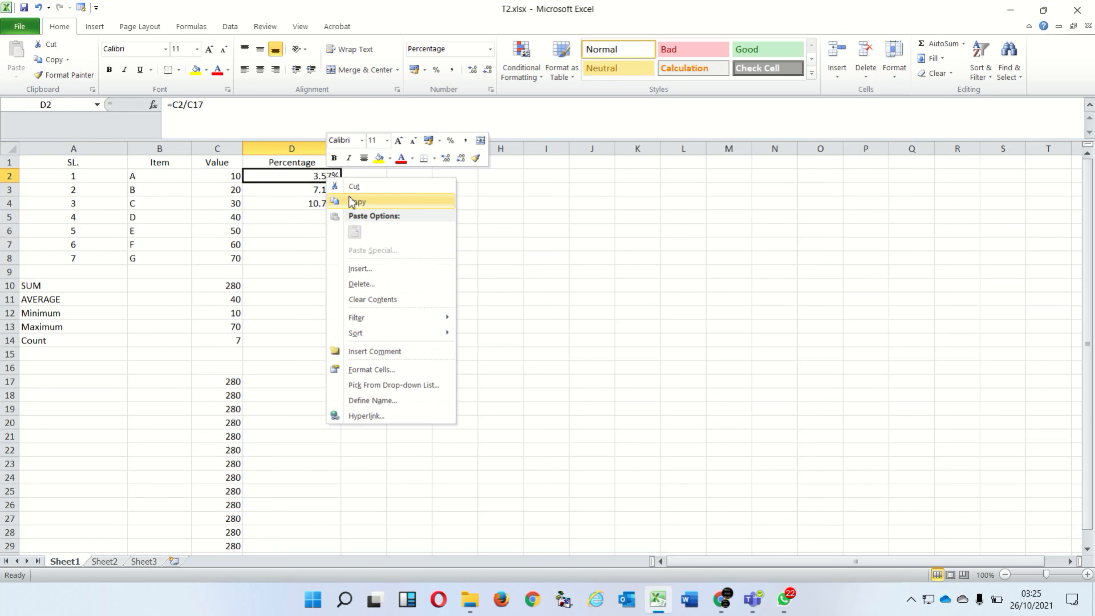
left_click(352, 200)
left_click(320, 190)
left_click_drag(319, 190, 320, 252)
right_click(317, 253)
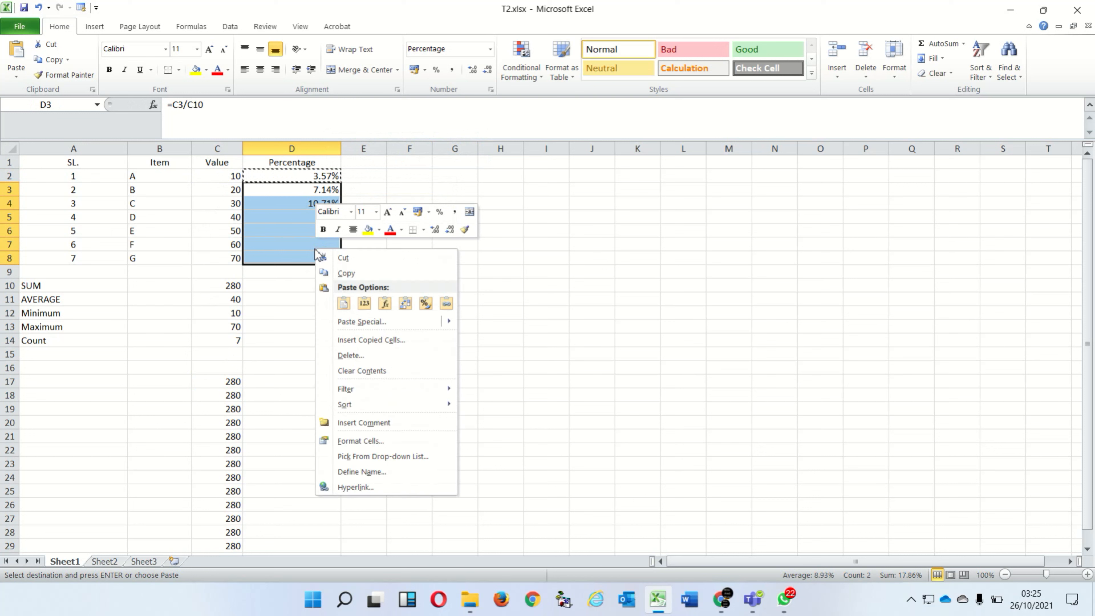
left_click(353, 303)
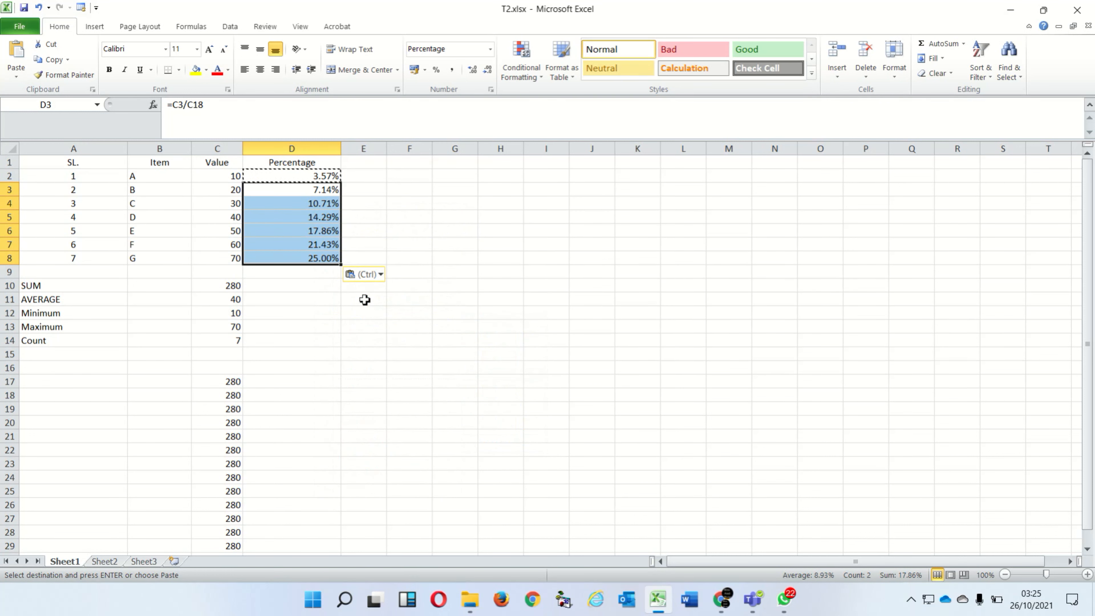
left_click(361, 299)
left_click(316, 282)
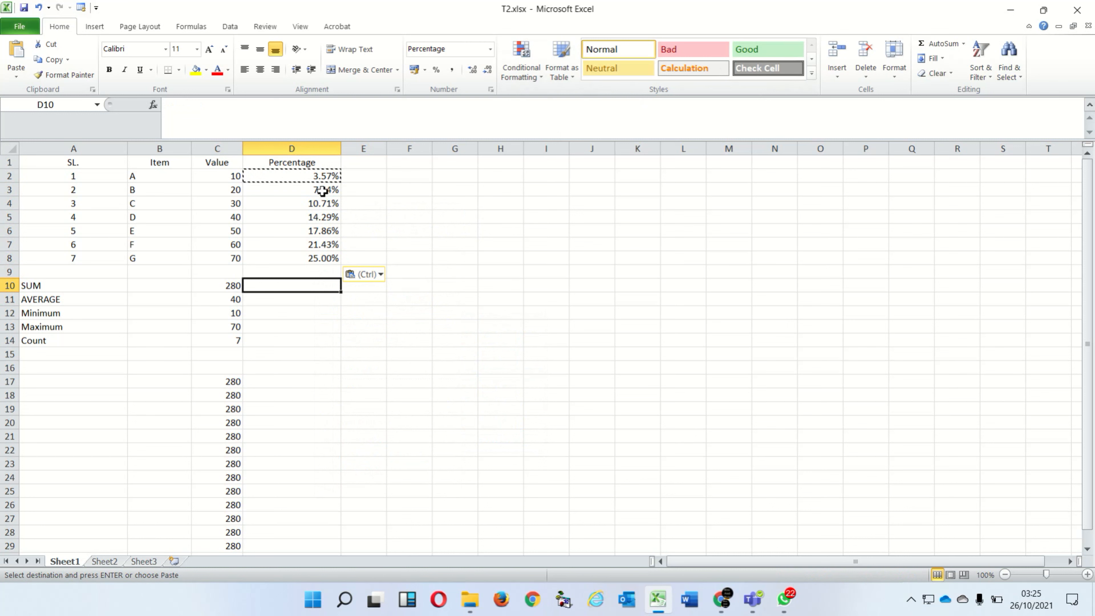
left_click_drag(325, 176, 331, 256)
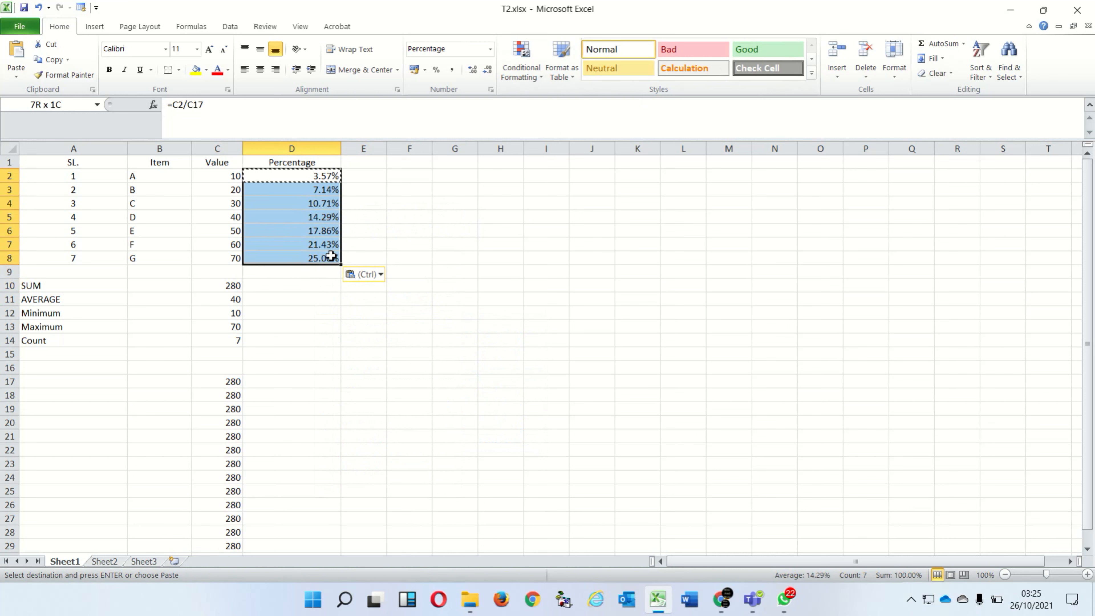
left_click(535, 270)
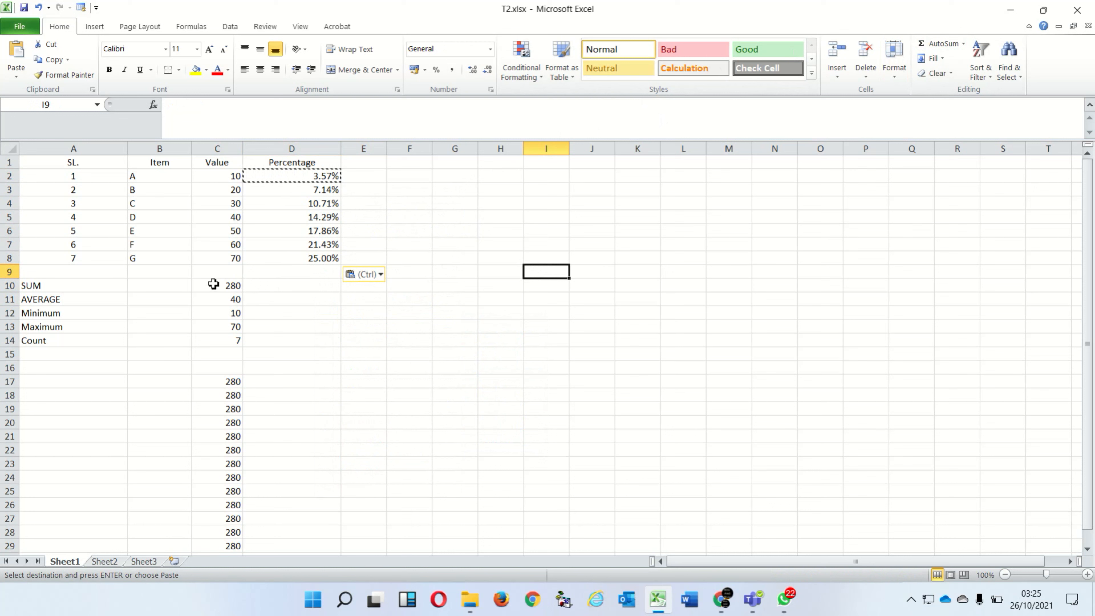
Copy the SUM formula from cell C10 and paste it into cell D10 to total the percentages
left_click(233, 287)
right_click(232, 288)
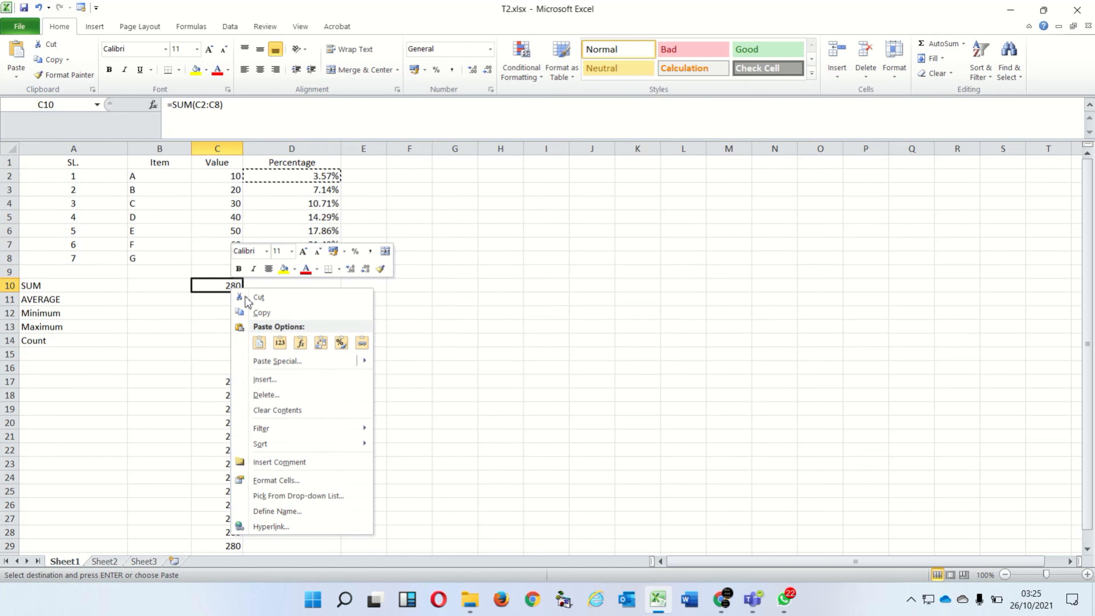
left_click(254, 311)
left_click(331, 286)
right_click(331, 287)
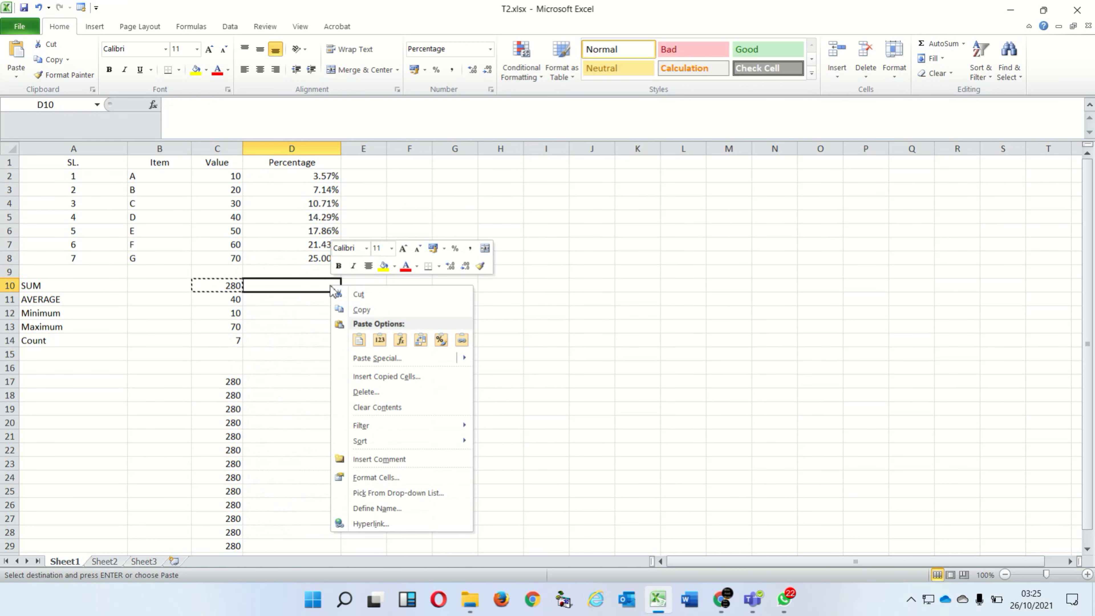
left_click(358, 340)
left_click(394, 299)
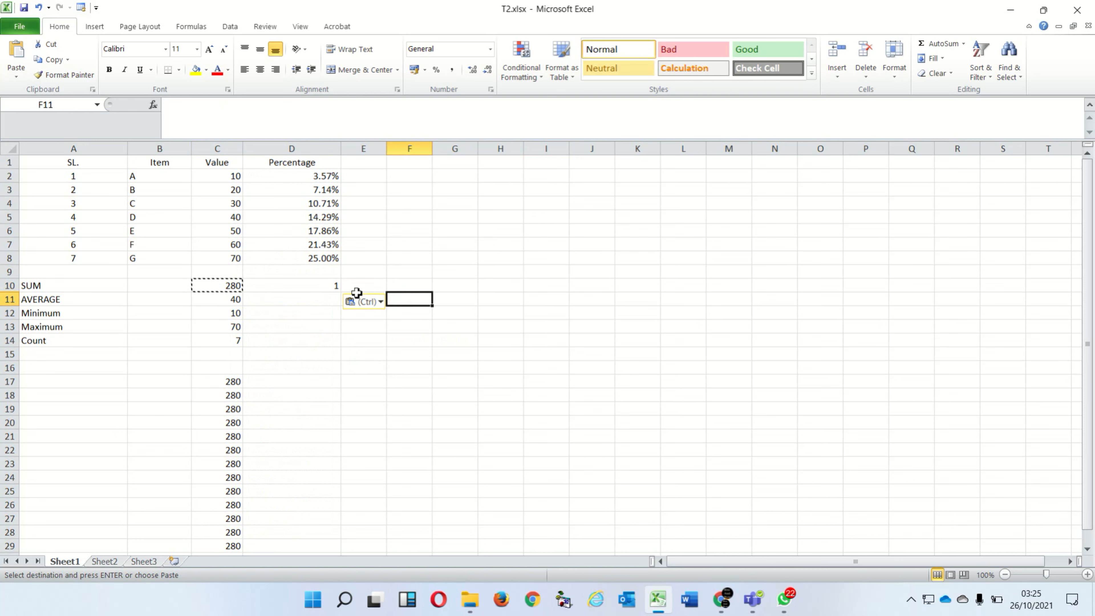
Format the percentage total in cell D10 as Percentage with 2 decimal places
left_click(326, 285)
right_click(326, 285)
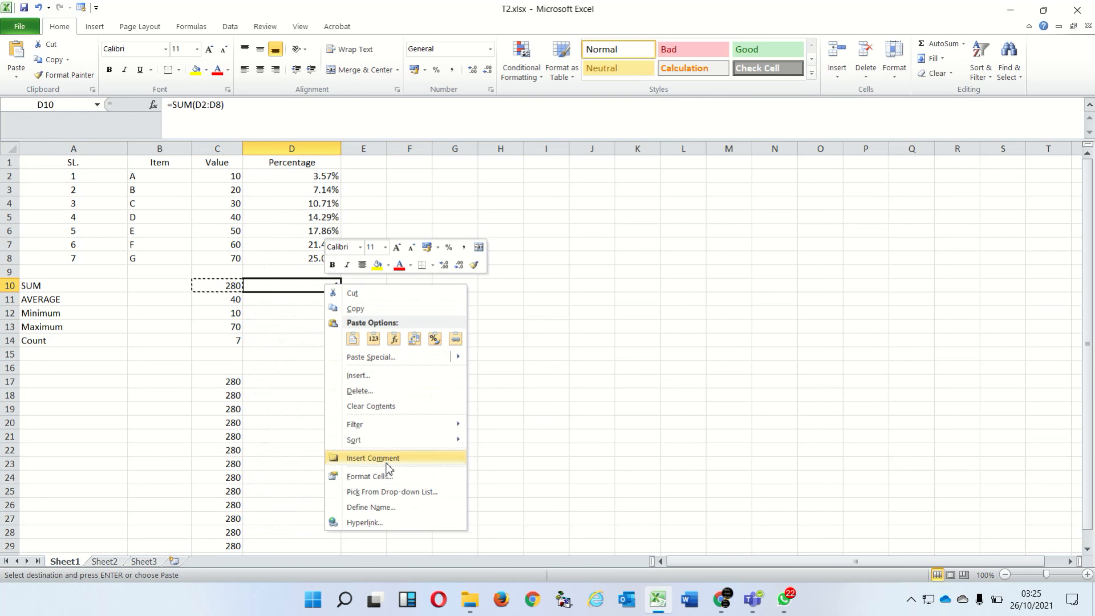
left_click(382, 476)
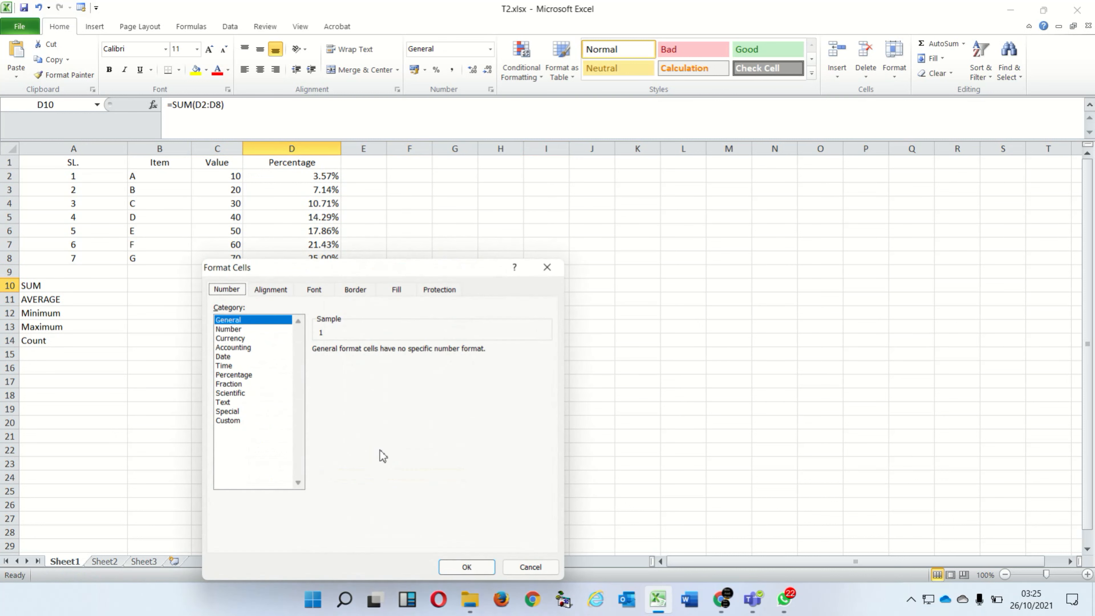
left_click(245, 374)
left_click(480, 567)
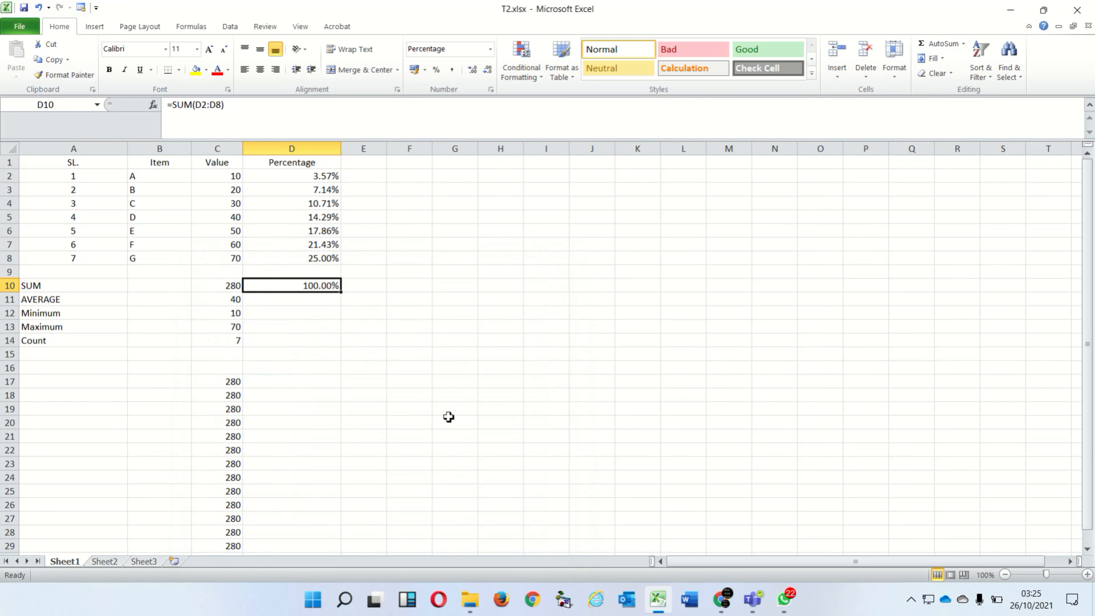
left_click(448, 412)
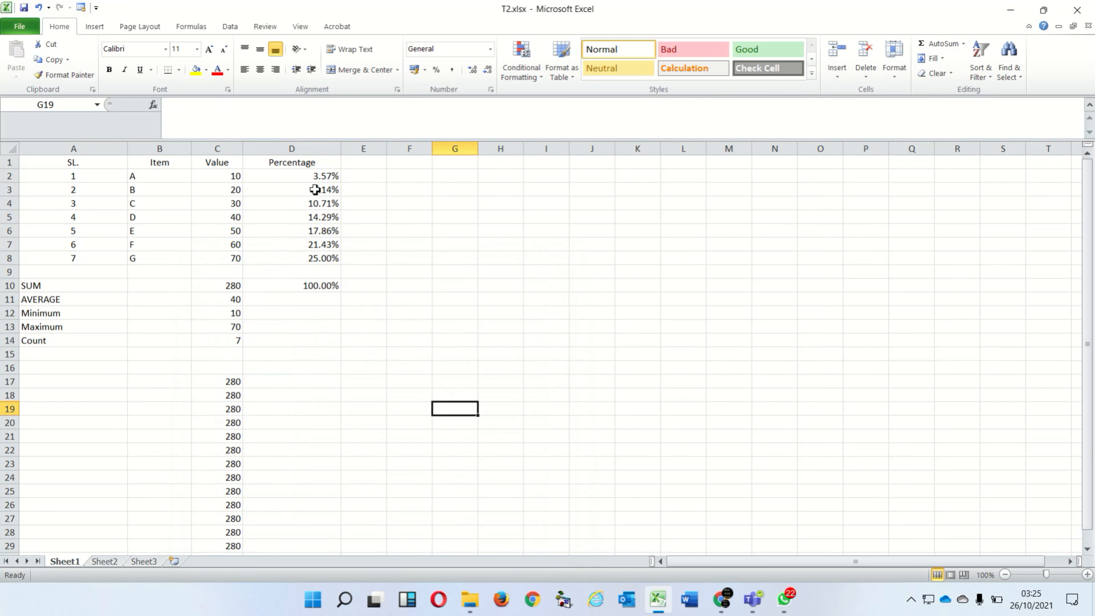
Copy cells D2:D10 and paste them over themselves as values only, replacing the percentage formulas
left_click(317, 175)
left_click(328, 245)
left_click(333, 271)
left_click_drag(312, 178, 337, 286)
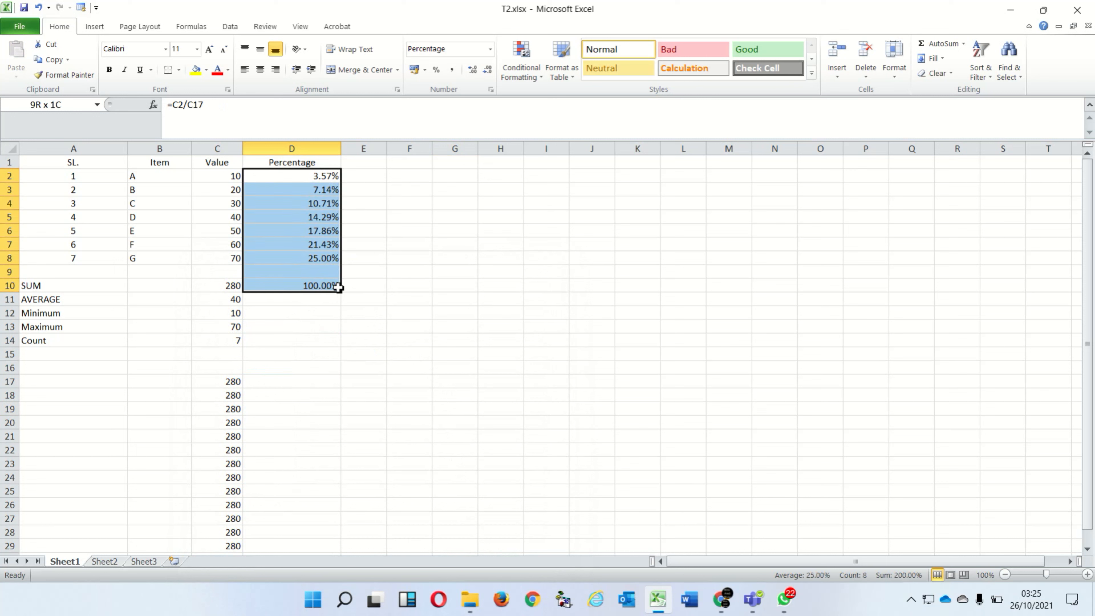
right_click(337, 285)
left_click(363, 283)
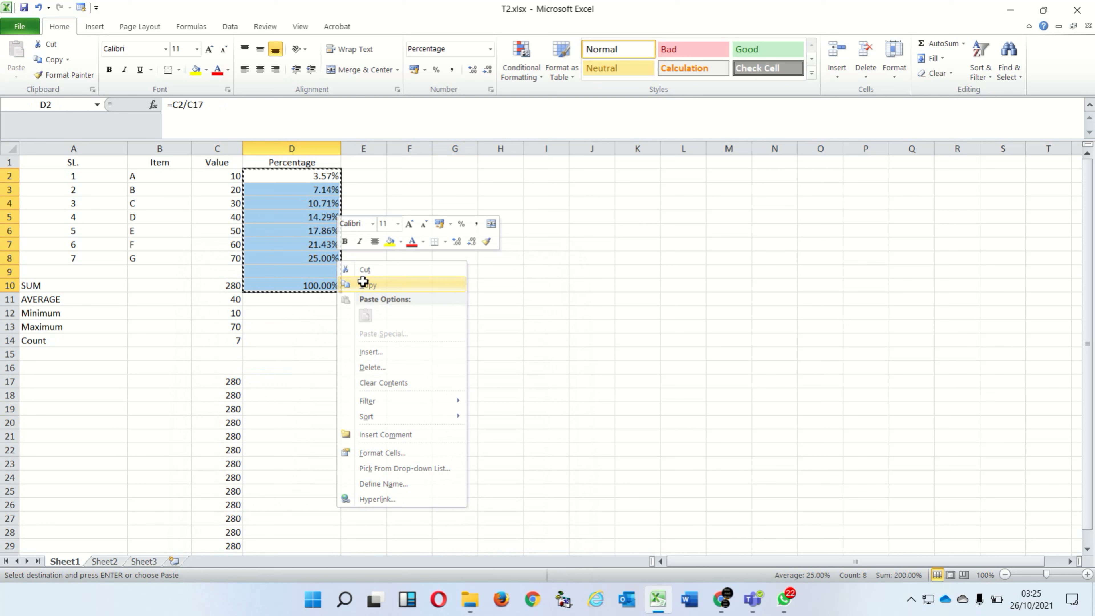
right_click(322, 268)
left_click(373, 315)
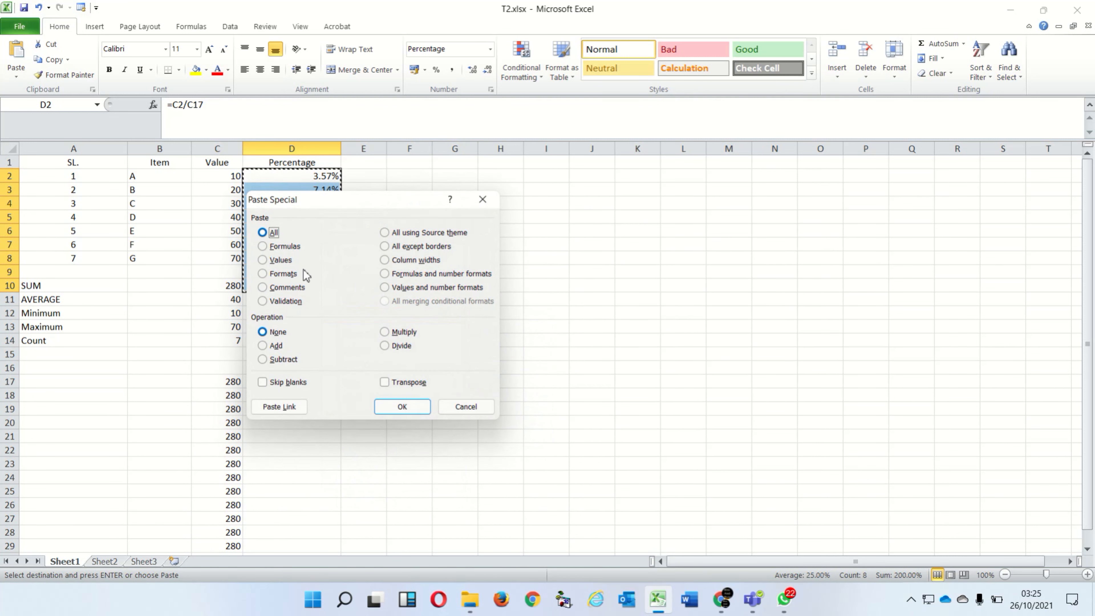
left_click(263, 259)
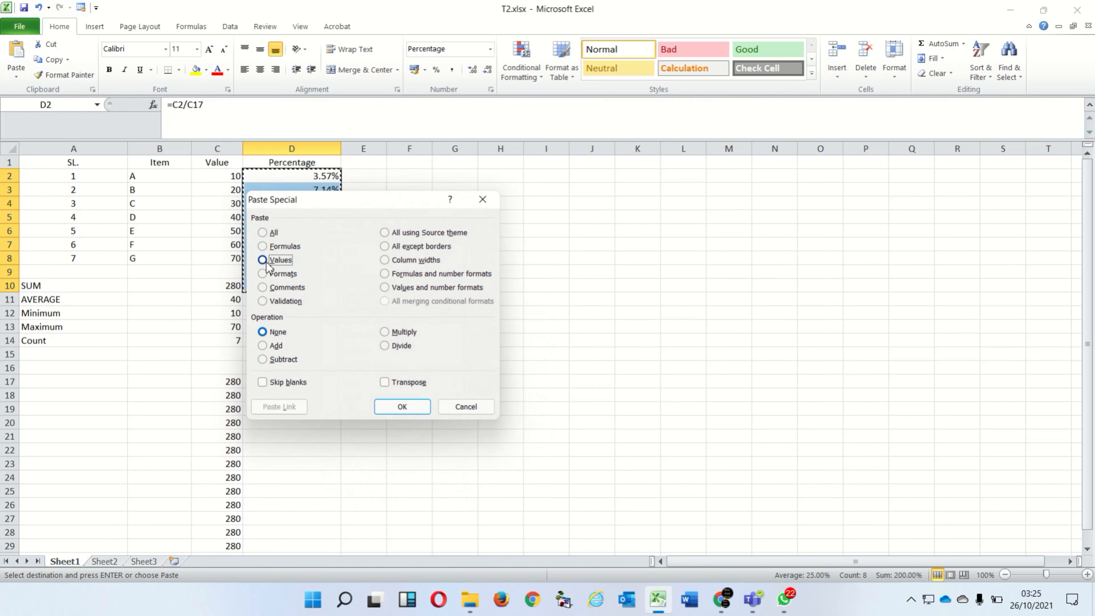
left_click(403, 407)
left_click(396, 250)
left_click(317, 191)
left_click(325, 218)
left_click(327, 244)
left_click(329, 271)
left_click(330, 299)
Delete the pasted helper copies of the sum in cells C17:C29
left_click_drag(225, 381, 223, 412)
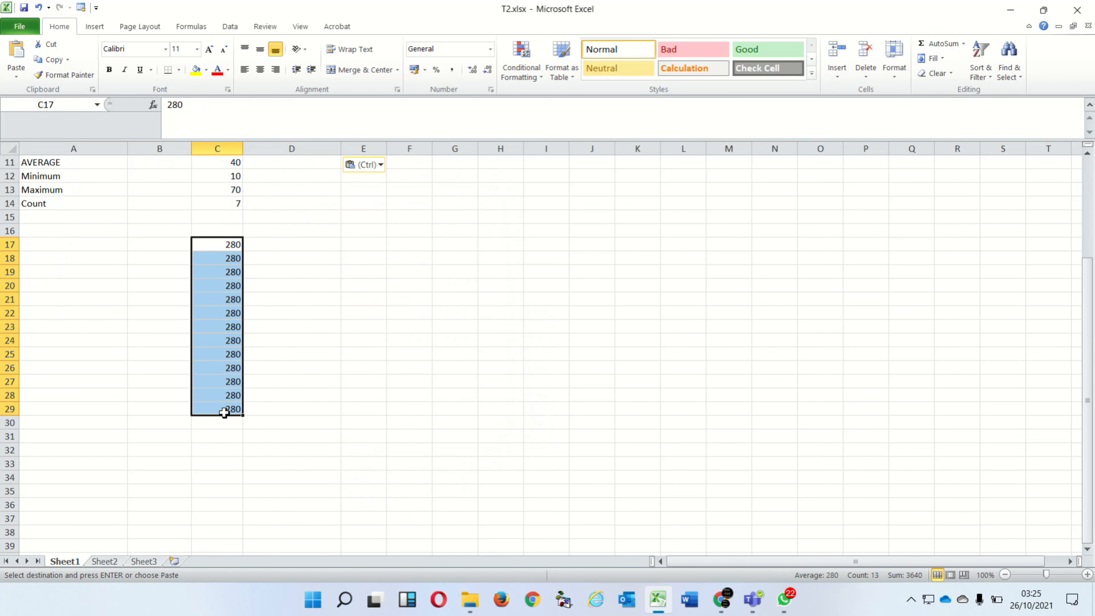
key("Delete")
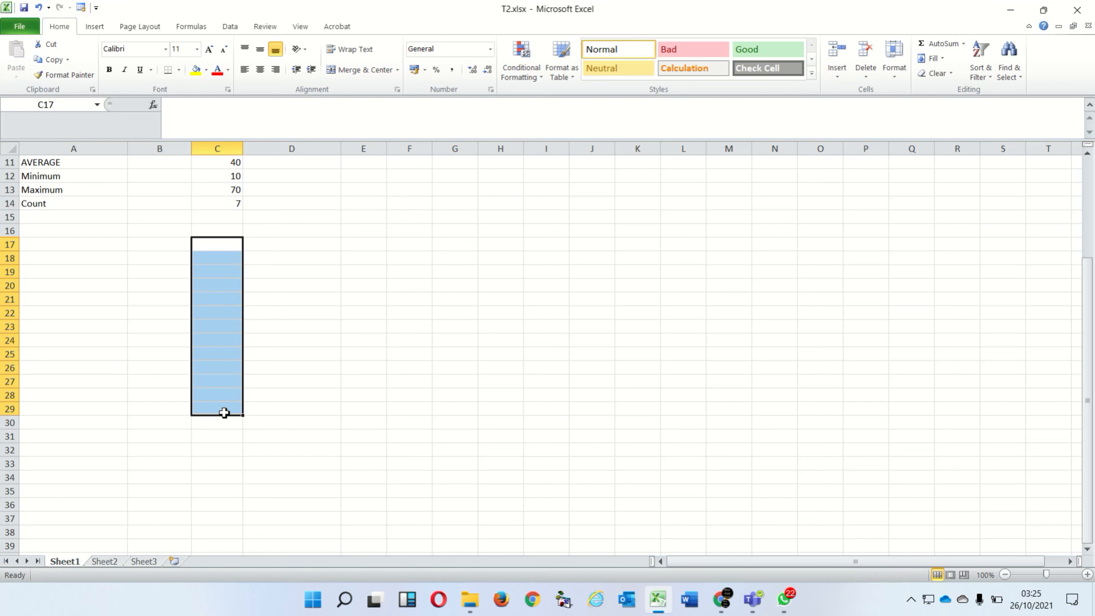
left_click(320, 308)
scroll(320, 308, "up", 4)
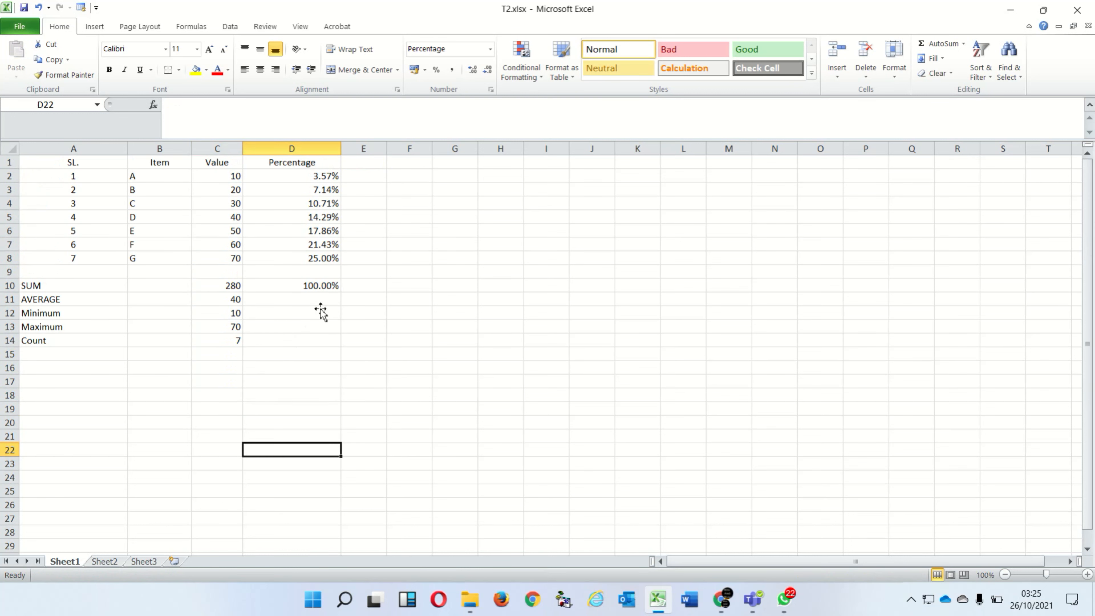
Save the workbook T2.xlsx and close it
left_click(24, 9)
left_click(1080, 9)
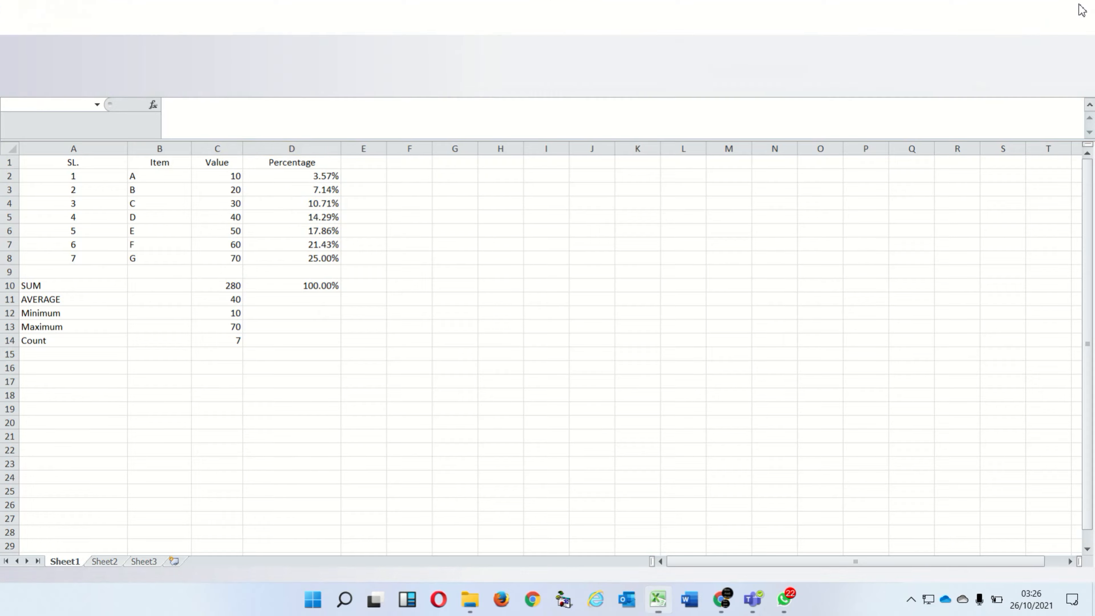